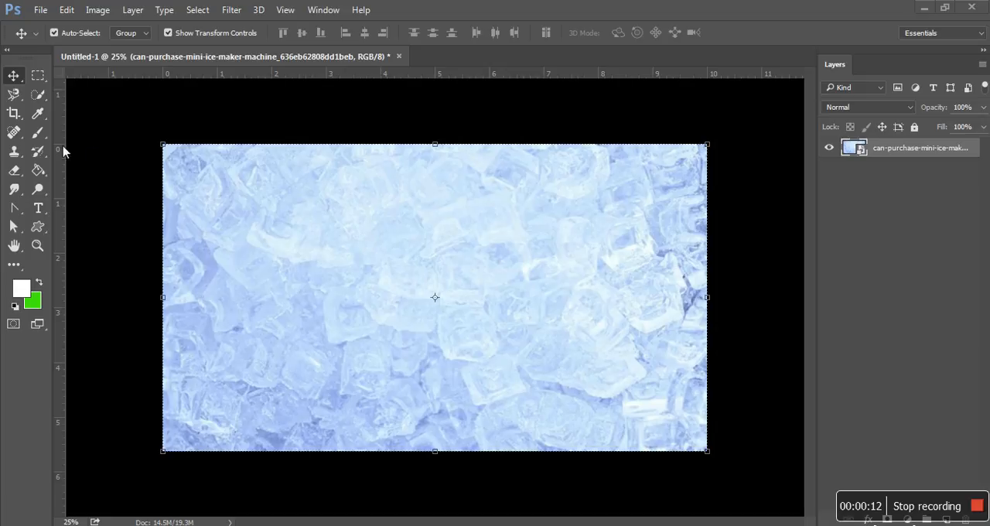
Add a white 72 pt Tw Cen MT Condensed text layer containing the first name in capitals over the ice background.
{"action": "left_click", "coordinate": [38, 208]}
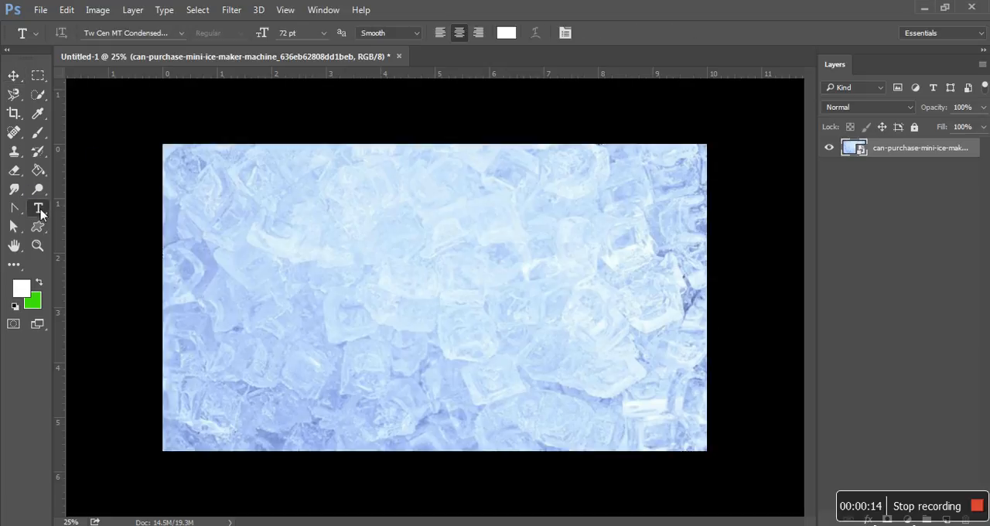
{"action": "left_click", "coordinate": [315, 276]}
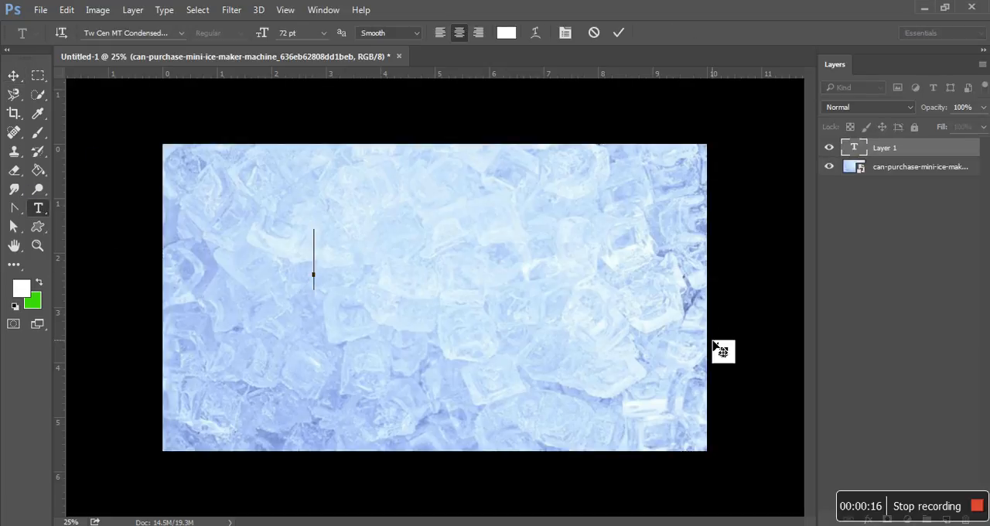
{"action": "type", "text": "ROHIT"}
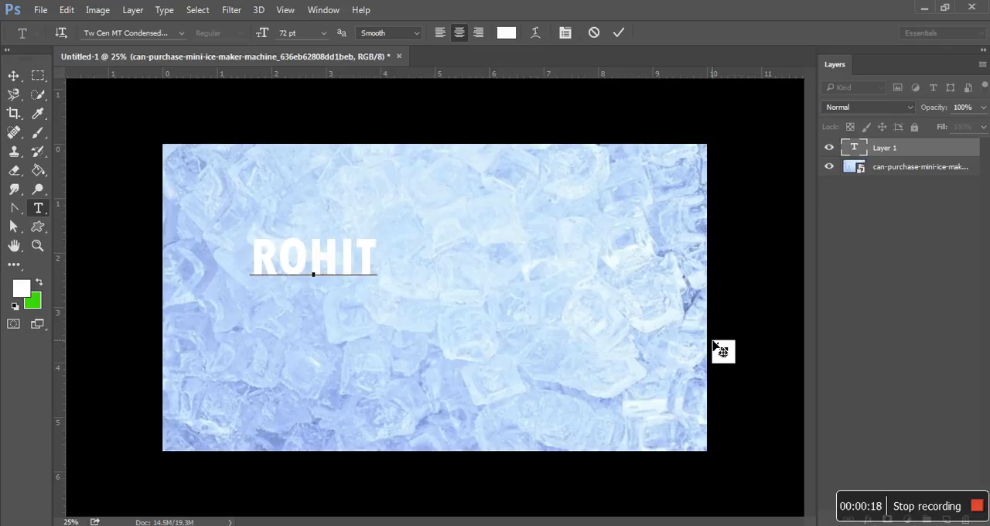
{"action": "left_click", "coordinate": [12, 74]}
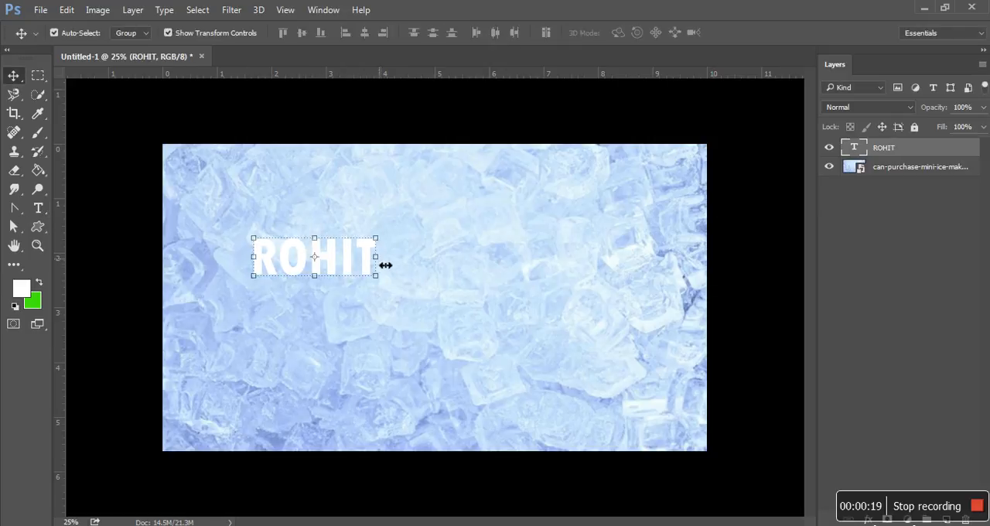
Stretch the name text to about 8.6 in wide and centre it horizontally, slightly above the middle of the canvas.
{"action": "left_click", "coordinate": [386, 265]}
{"action": "left_click_drag", "start_coordinate": [382, 300], "coordinate": [692, 340]}
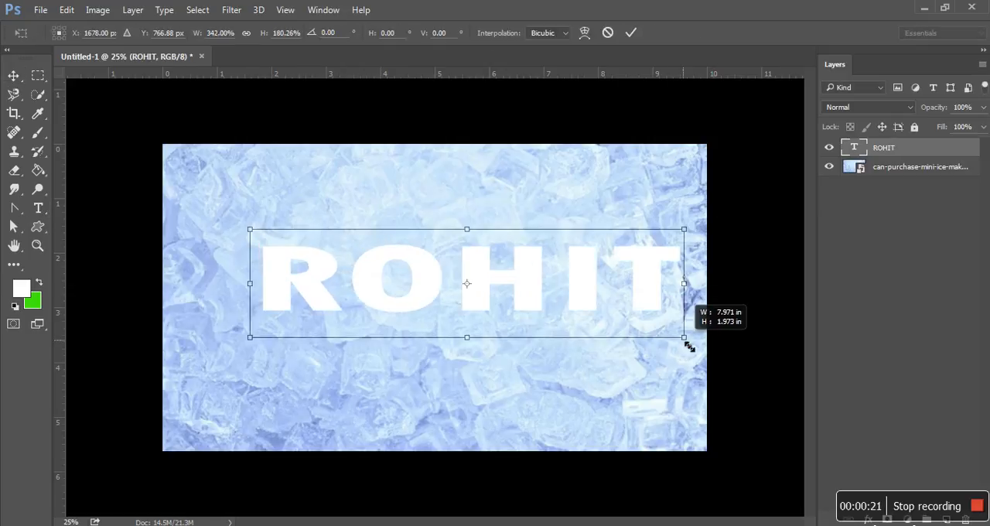
{"action": "left_click_drag", "start_coordinate": [666, 284], "coordinate": [592, 276]}
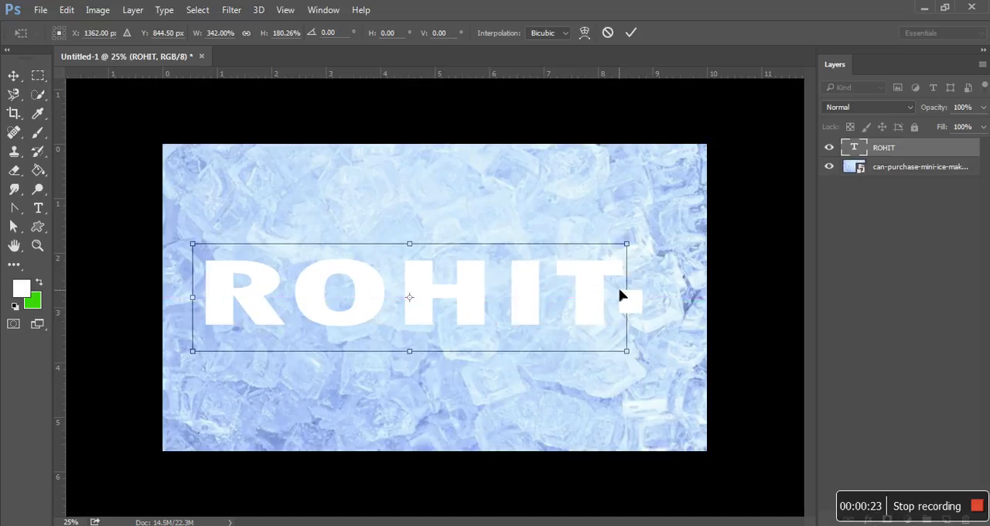
{"action": "left_click_drag", "start_coordinate": [641, 360], "coordinate": [687, 399]}
{"action": "left_click_drag", "start_coordinate": [635, 305], "coordinate": [639, 256]}
{"action": "left_click", "coordinate": [631, 33]}
Convert the name text layer to a smart object and rotate the canvas 90° clockwise.
{"action": "right_click", "coordinate": [893, 151]}
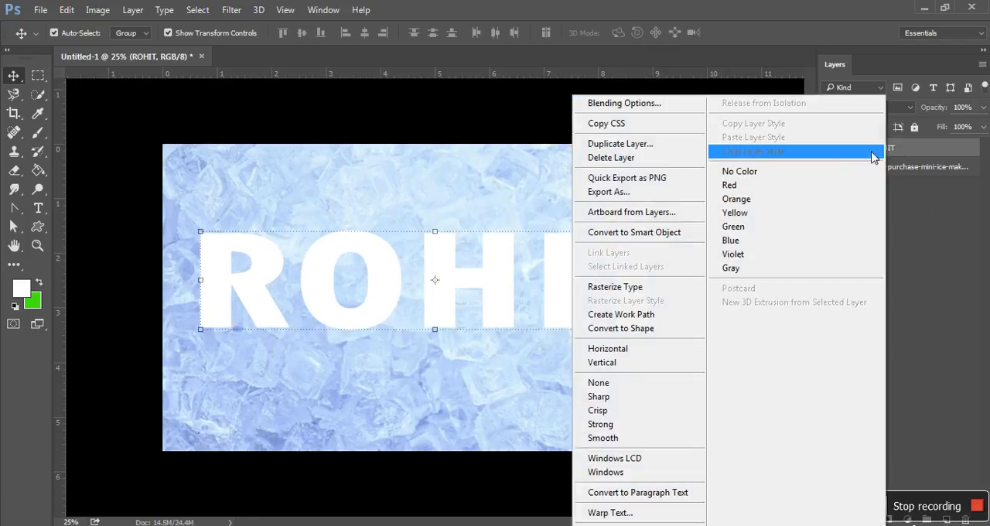
{"action": "left_click", "coordinate": [669, 235]}
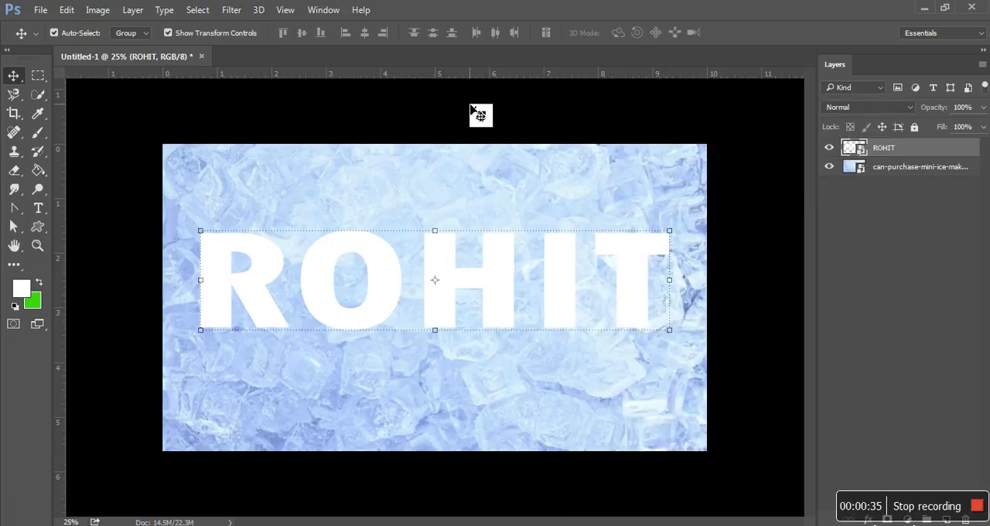
{"action": "left_click", "coordinate": [93, 11]}
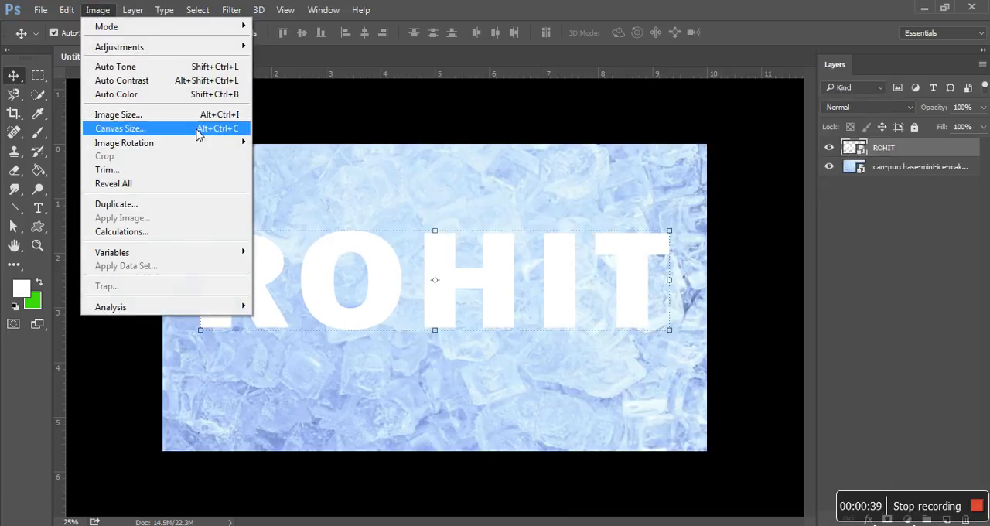
{"action": "mouse_move", "coordinate": [168, 146]}
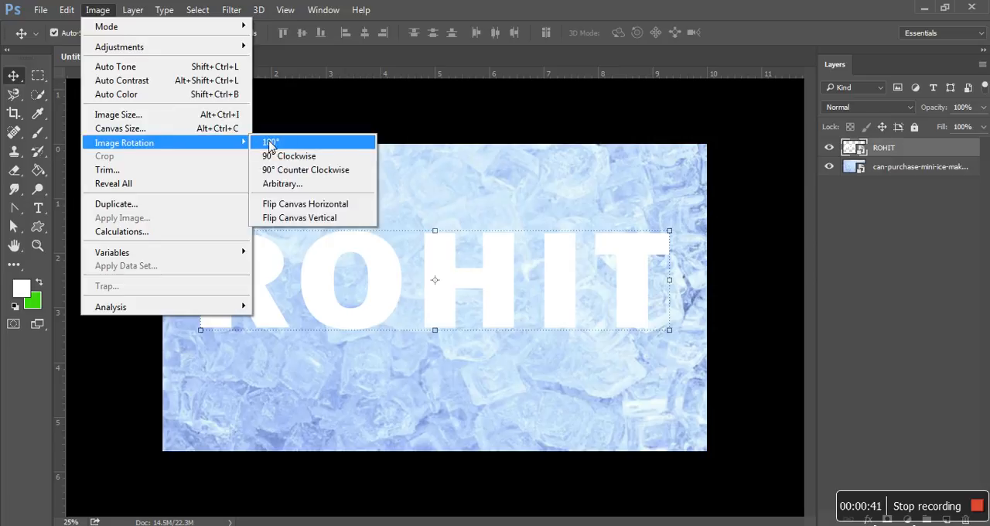
{"action": "left_click", "coordinate": [302, 158]}
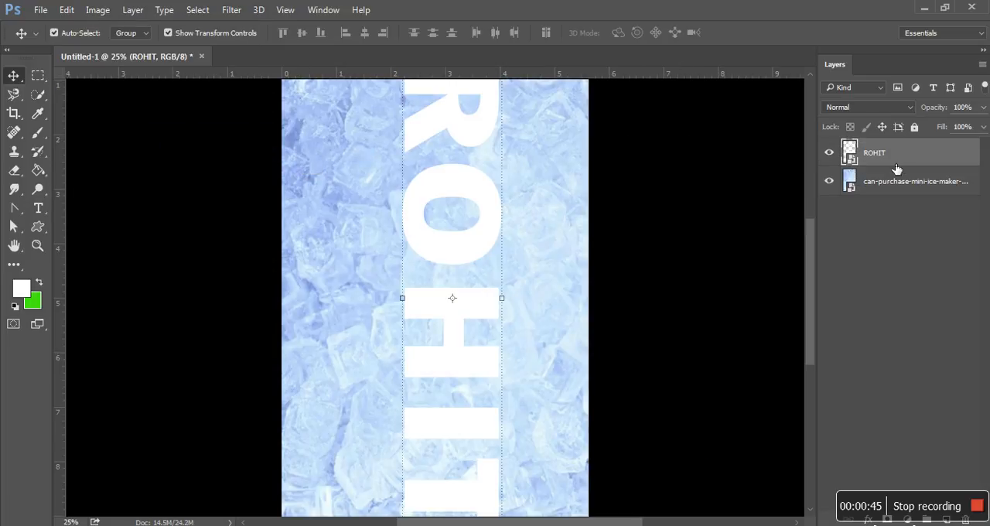
Apply the Wind filter four times to the text smart object, using the Wind method from the right.
{"action": "left_click", "coordinate": [230, 10]}
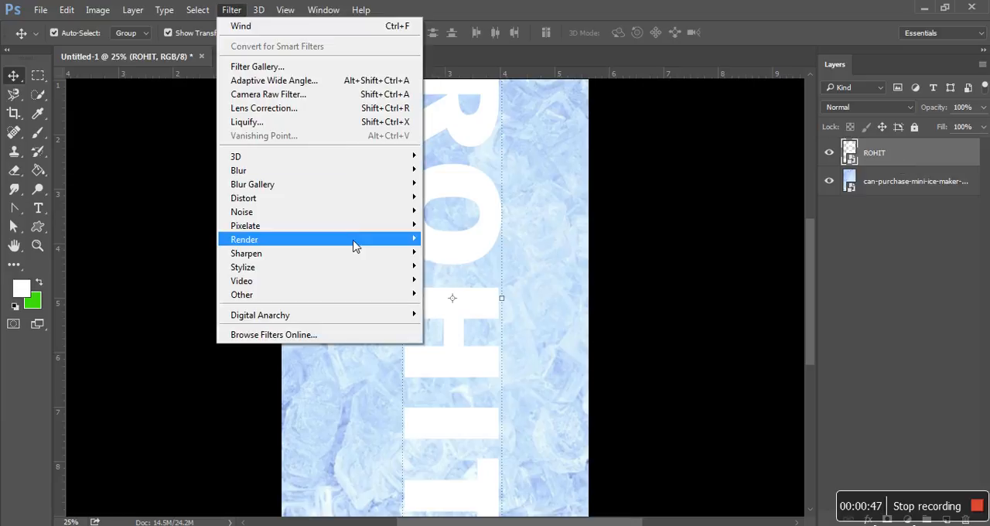
{"action": "mouse_move", "coordinate": [417, 269]}
{"action": "left_click", "coordinate": [453, 378]}
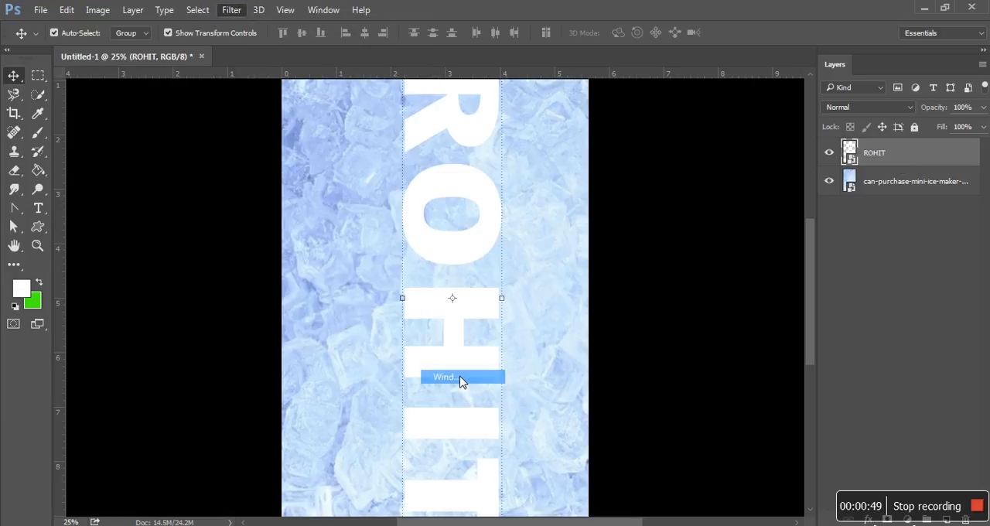
{"action": "left_click", "coordinate": [797, 160]}
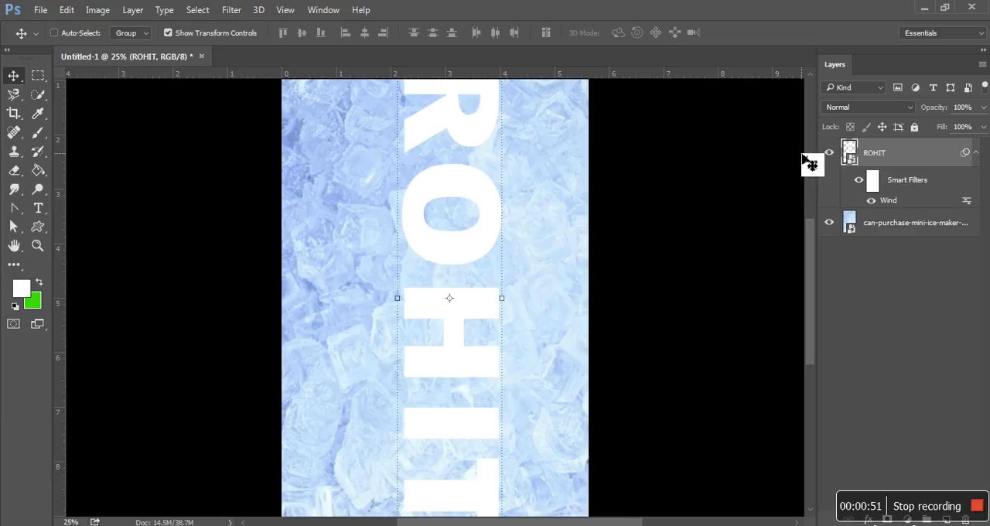
{"action": "key", "text": "ctrl+f"}
{"action": "left_click", "coordinate": [793, 160]}
{"action": "key", "text": "ctrl+f"}
{"action": "left_click", "coordinate": [792, 160]}
{"action": "key", "text": "ctrl+f"}
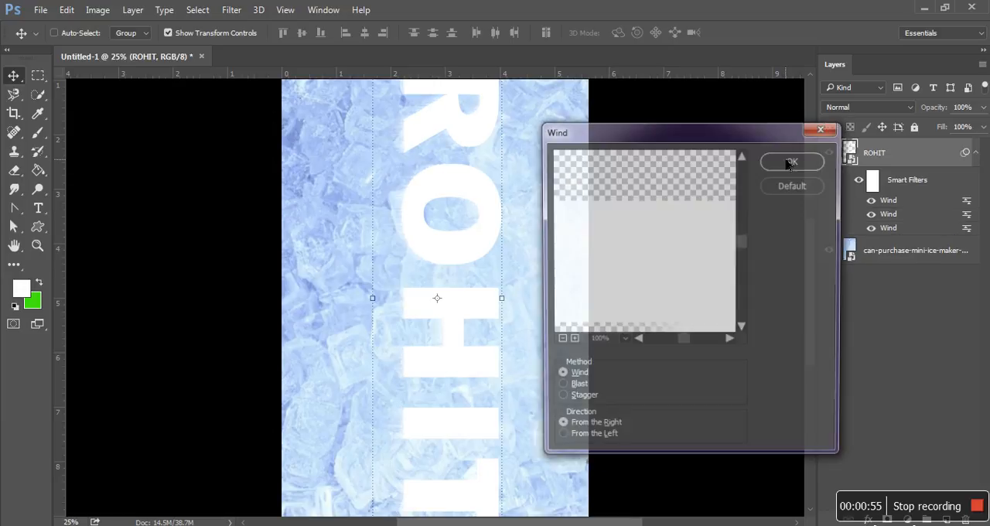
{"action": "left_click", "coordinate": [790, 160]}
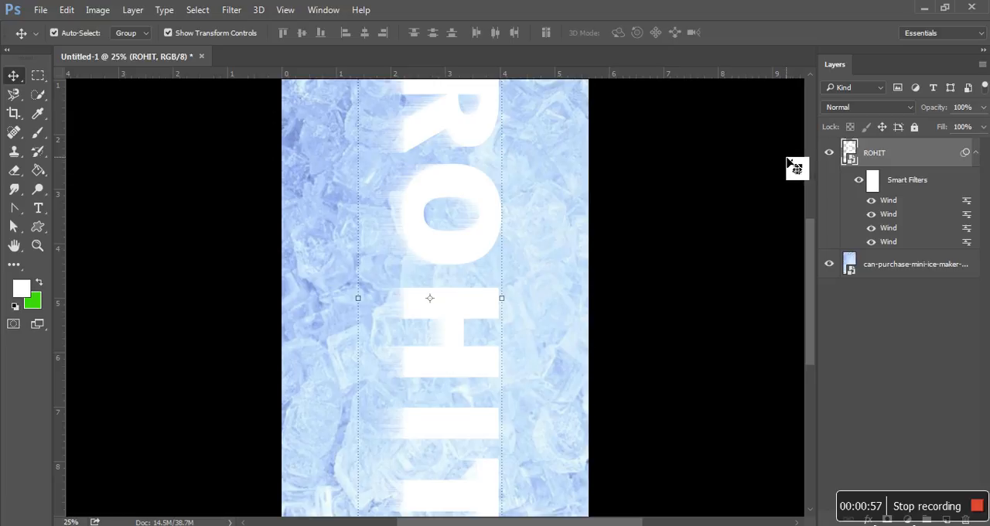
Convert the wind-filtered text layer to a smart object and rotate the canvas 90° counter clockwise.
{"action": "right_click", "coordinate": [904, 160]}
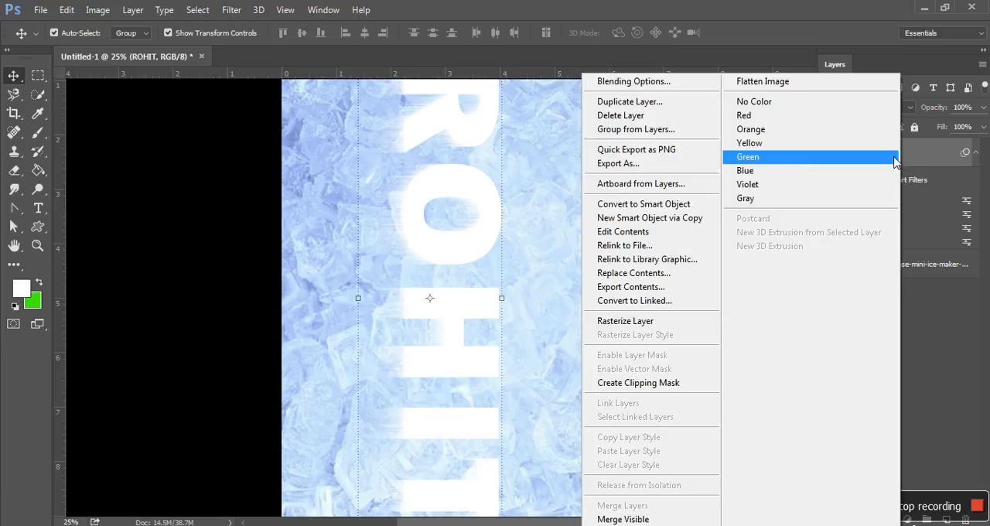
{"action": "left_click", "coordinate": [681, 209]}
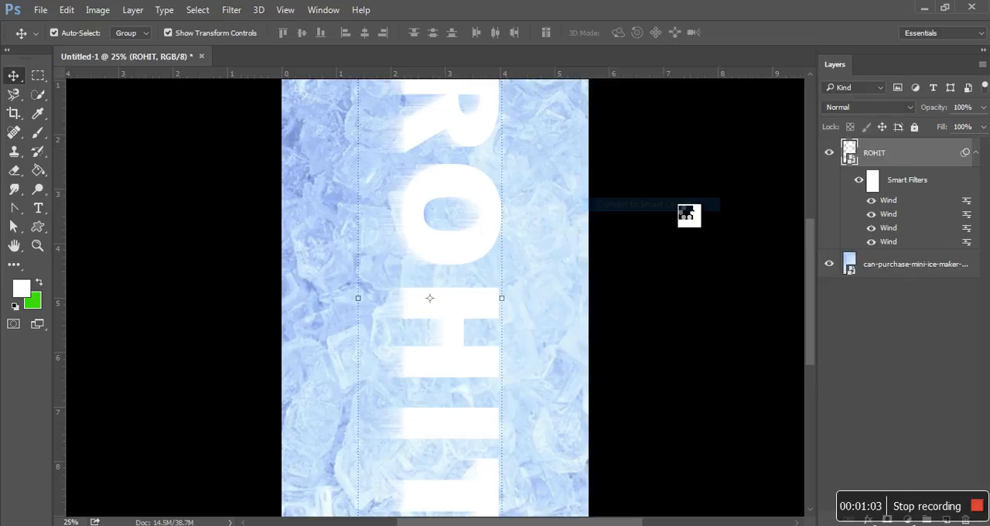
{"action": "left_click", "coordinate": [105, 10]}
{"action": "mouse_move", "coordinate": [185, 147]}
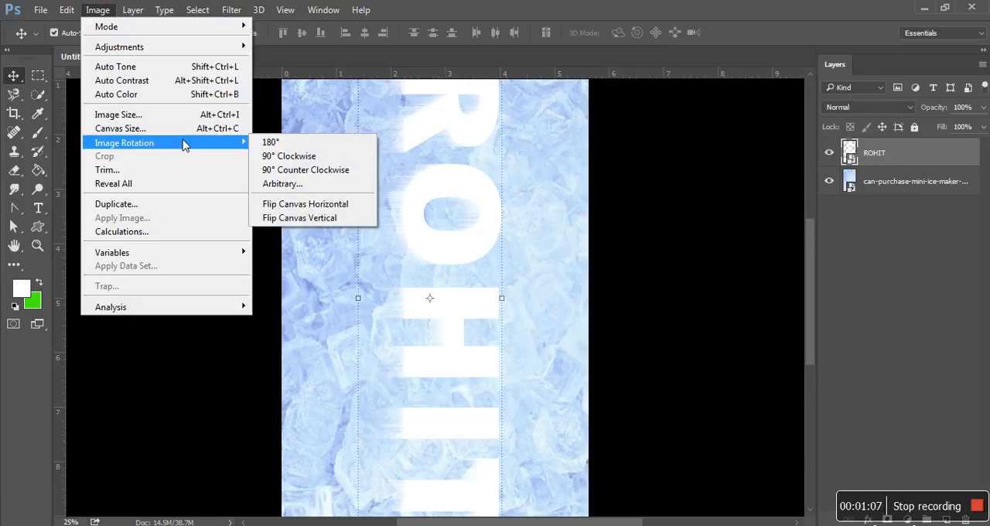
{"action": "left_click", "coordinate": [302, 169]}
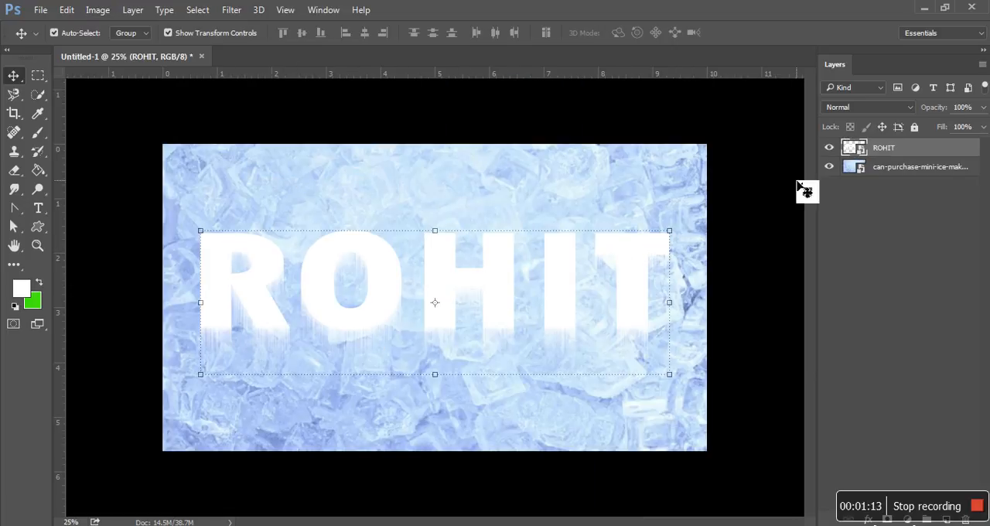
Enable Bevel & Emboss in the text layer's blending options and show its settings, moving the dialog off the lettering.
{"action": "right_click", "coordinate": [892, 148]}
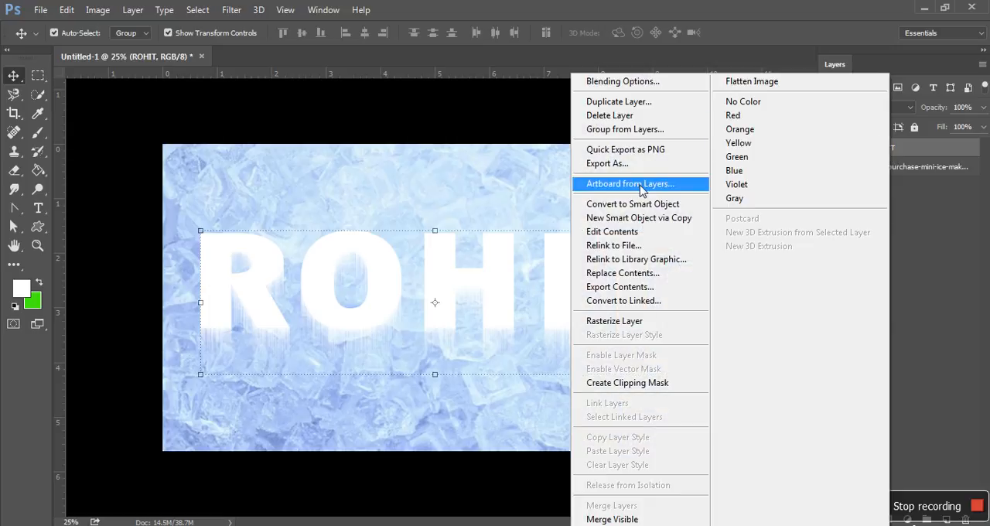
{"action": "left_click", "coordinate": [632, 83]}
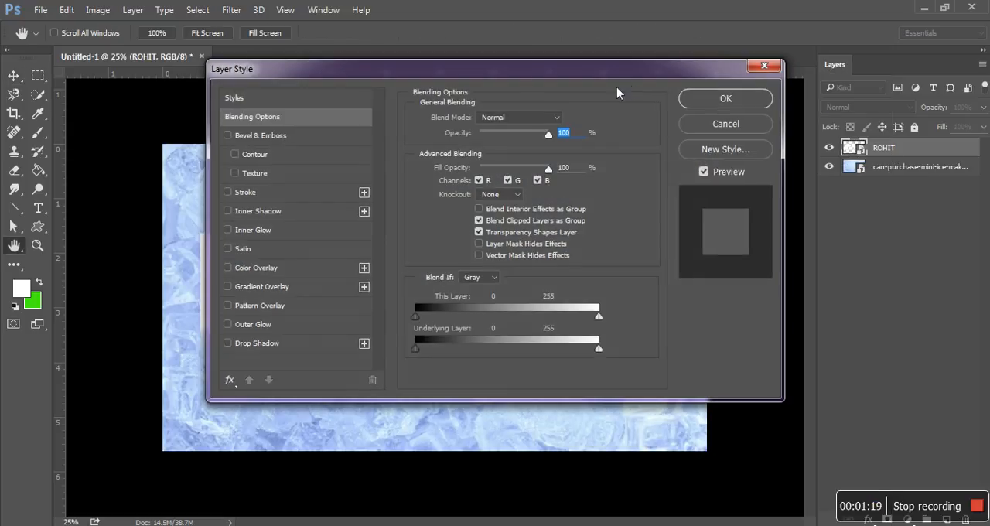
{"action": "left_click_drag", "start_coordinate": [436, 78], "coordinate": [656, 122]}
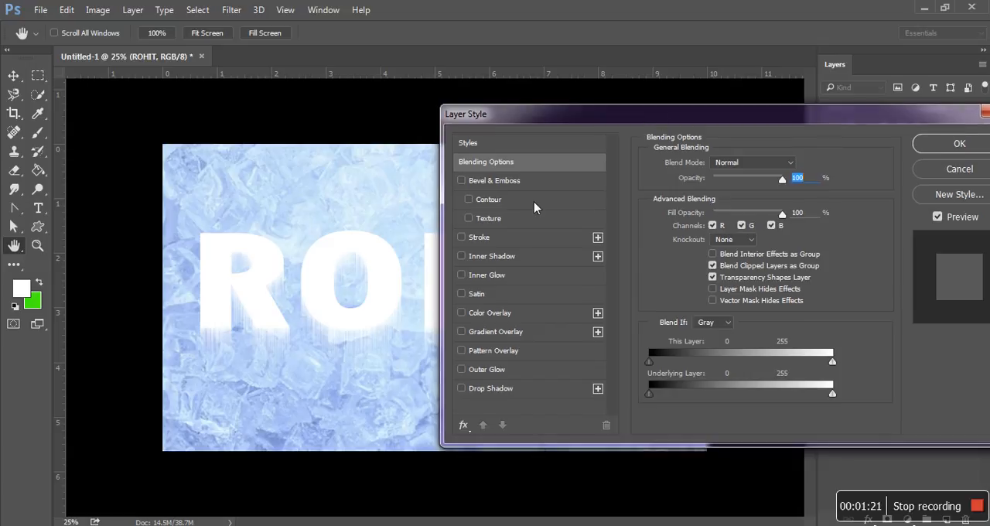
{"action": "left_click", "coordinate": [461, 181]}
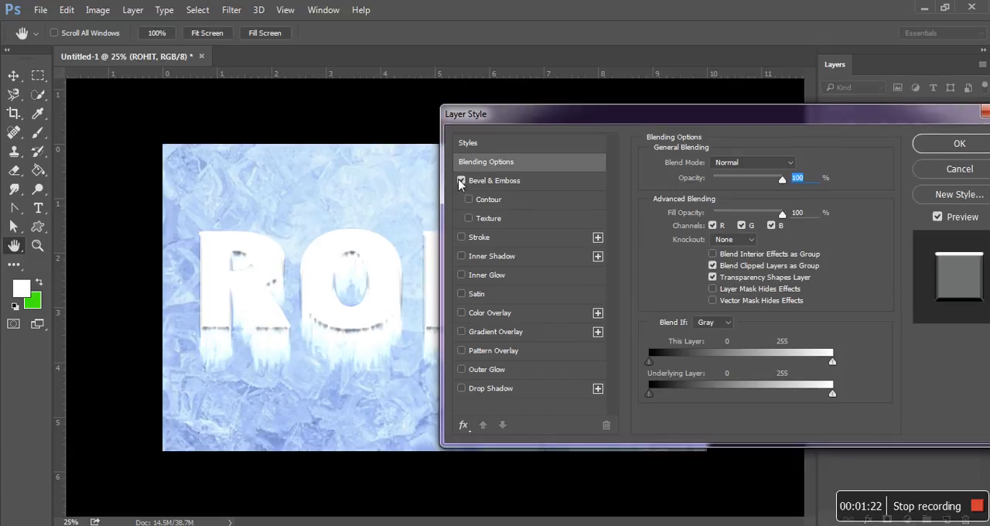
{"action": "left_click", "coordinate": [504, 183]}
{"action": "left_click_drag", "start_coordinate": [733, 122], "coordinate": [756, 91]}
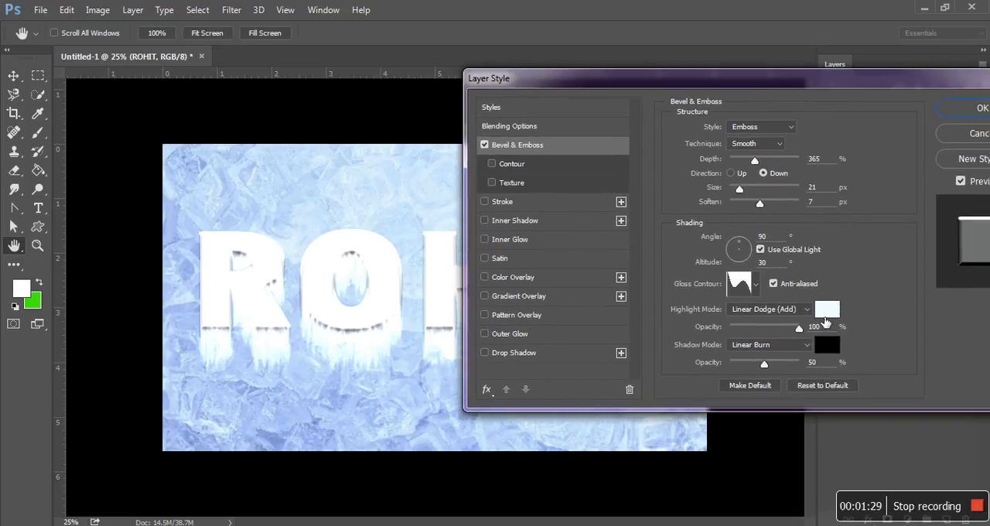
Set the Bevel & Emboss highlight colour to pure white.
{"action": "left_click", "coordinate": [827, 310]}
{"action": "left_click_drag", "start_coordinate": [642, 158], "coordinate": [655, 151]}
{"action": "left_click", "coordinate": [779, 147]}
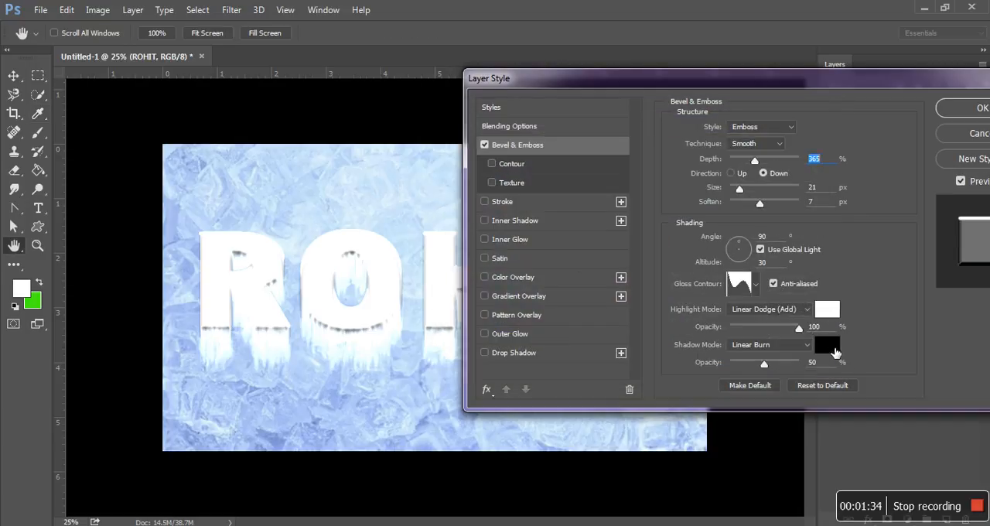
Compare gloss contours for the Bevel & Emboss effect and choose the Ring contour.
{"action": "left_click", "coordinate": [756, 284]}
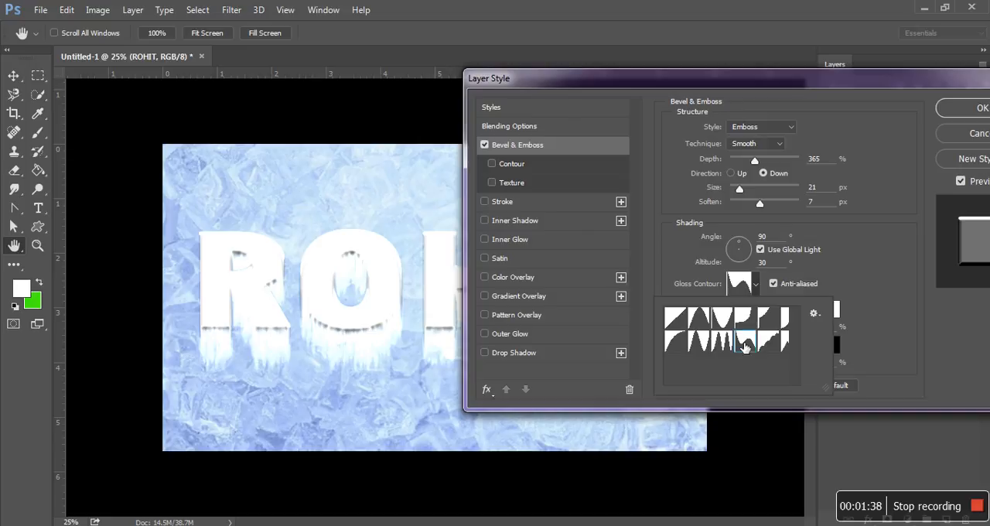
{"action": "left_click", "coordinate": [702, 342]}
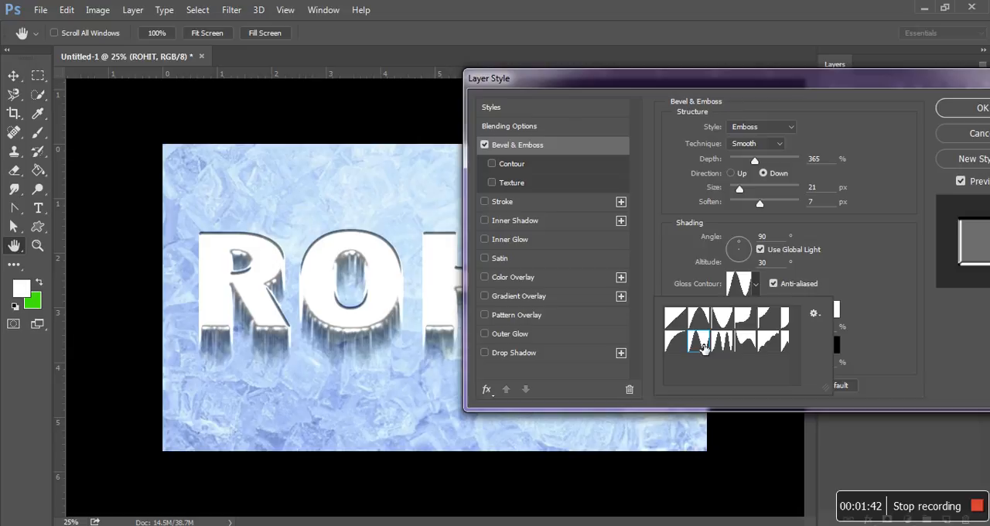
{"action": "left_click", "coordinate": [747, 340]}
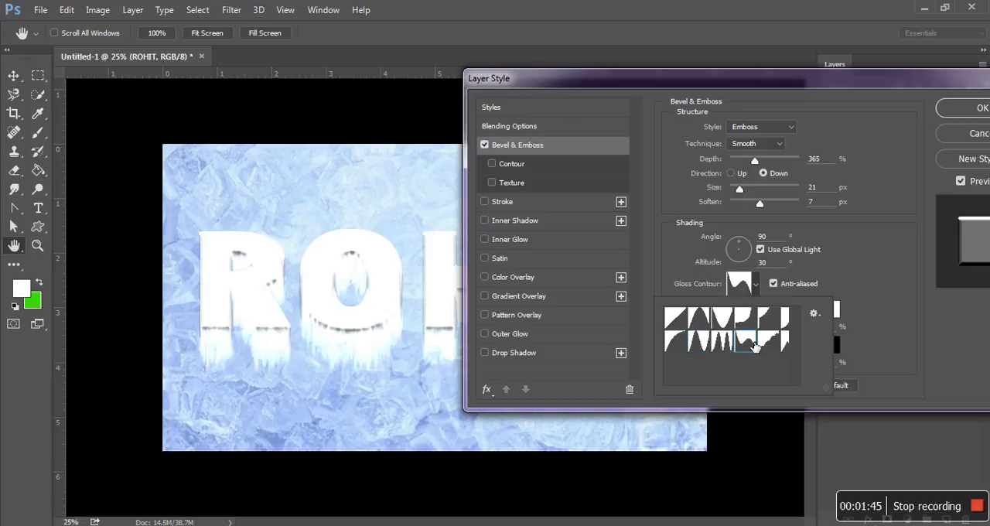
{"action": "left_click", "coordinate": [701, 345]}
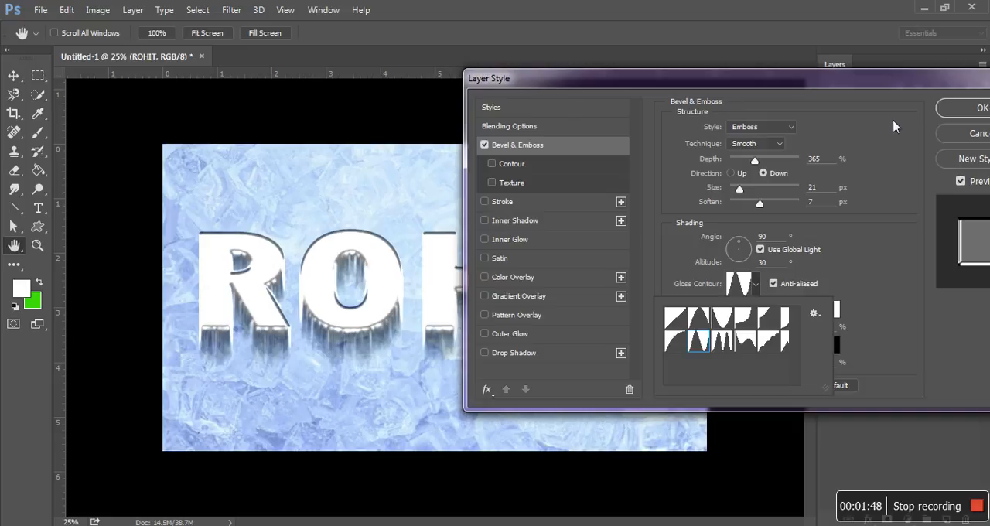
Enable the bevel's Texture and choose the grey crystal-like pattern, fifth in the fourth row of patterns.
{"action": "left_click", "coordinate": [499, 185]}
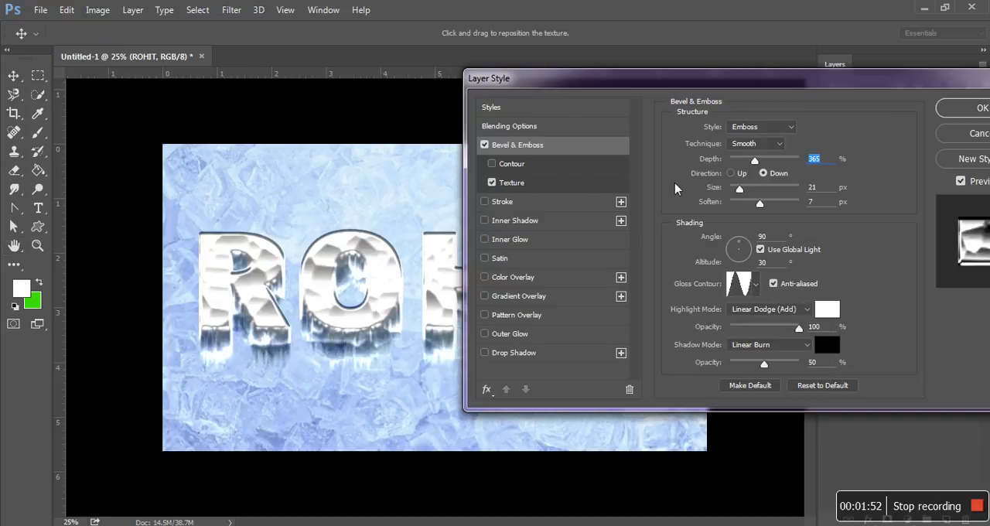
{"action": "left_click", "coordinate": [553, 186]}
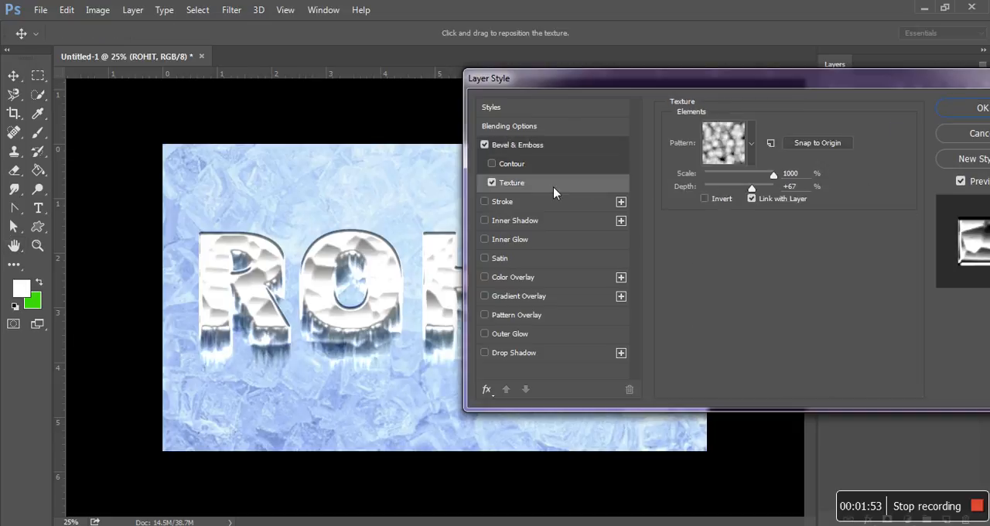
{"action": "left_click", "coordinate": [750, 143]}
{"action": "left_click", "coordinate": [750, 257]}
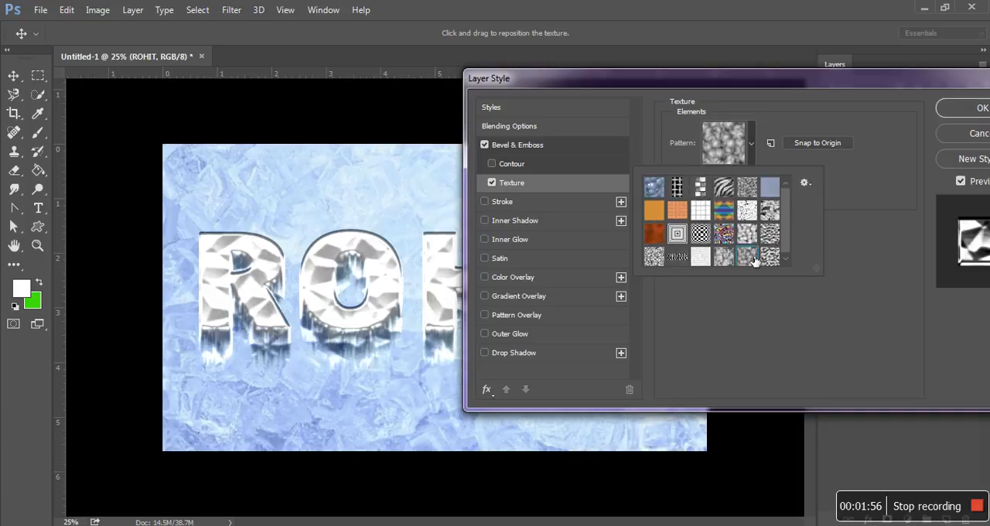
{"action": "left_click", "coordinate": [730, 264]}
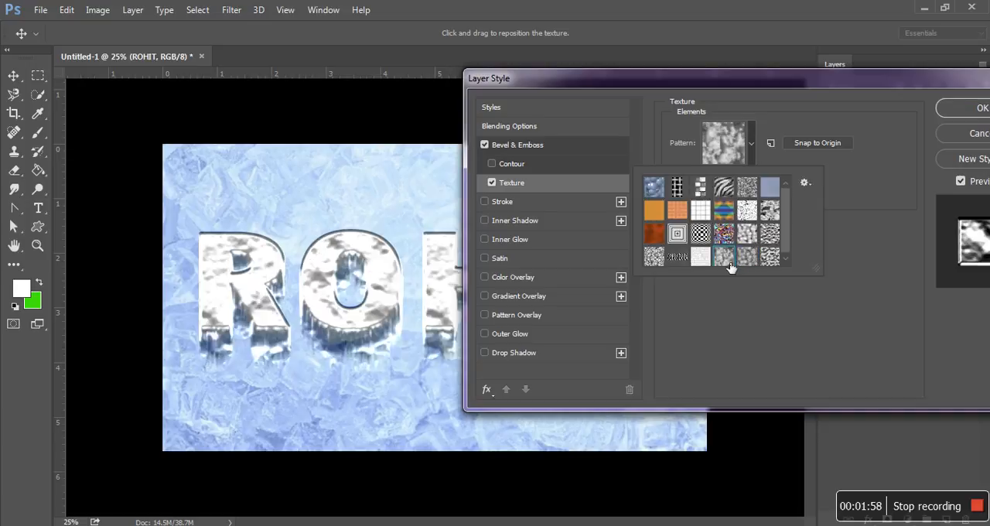
{"action": "left_click", "coordinate": [747, 261]}
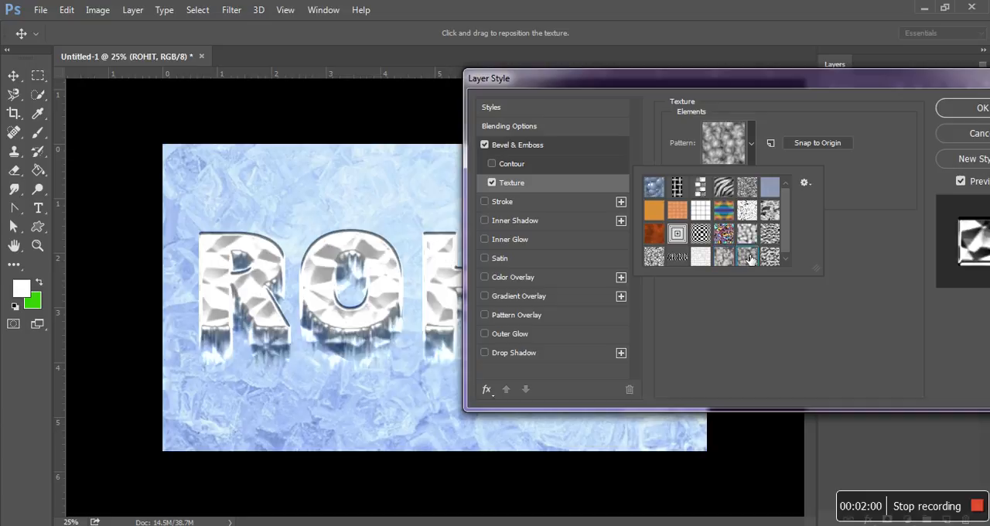
Switch the bevel texture to the last pattern in the third row and set the texture depth to 34%.
{"action": "left_click", "coordinate": [774, 258]}
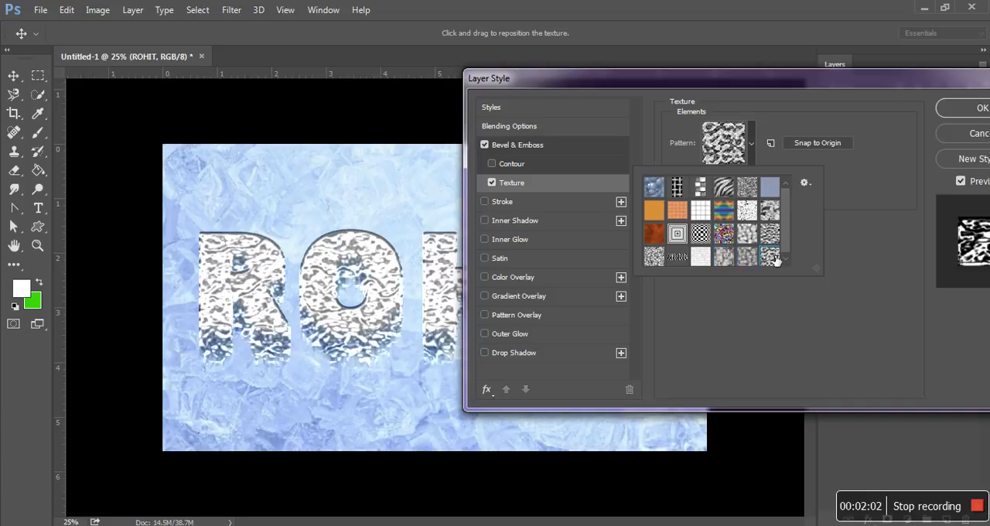
{"action": "left_click", "coordinate": [777, 243]}
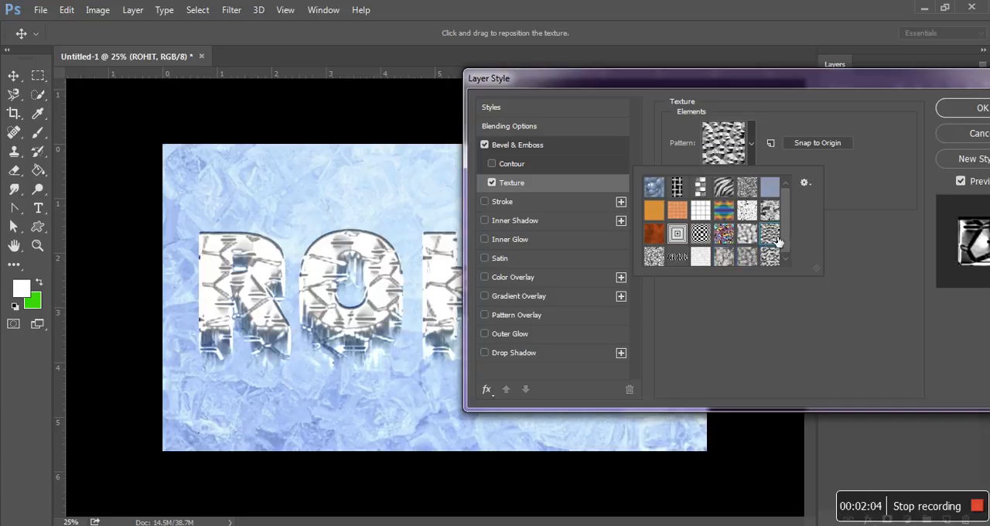
{"action": "left_click", "coordinate": [863, 168]}
{"action": "mouse_move", "coordinate": [753, 190]}
{"action": "left_mouse_down"}
{"action": "mouse_move", "coordinate": [761, 194]}
{"action": "mouse_move", "coordinate": [747, 193]}
{"action": "left_mouse_up"}
Set the Bevel & Emboss size to 49 px and its depth to 168%.
{"action": "left_click_drag", "start_coordinate": [765, 82], "coordinate": [717, 181]}
{"action": "left_click", "coordinate": [499, 254]}
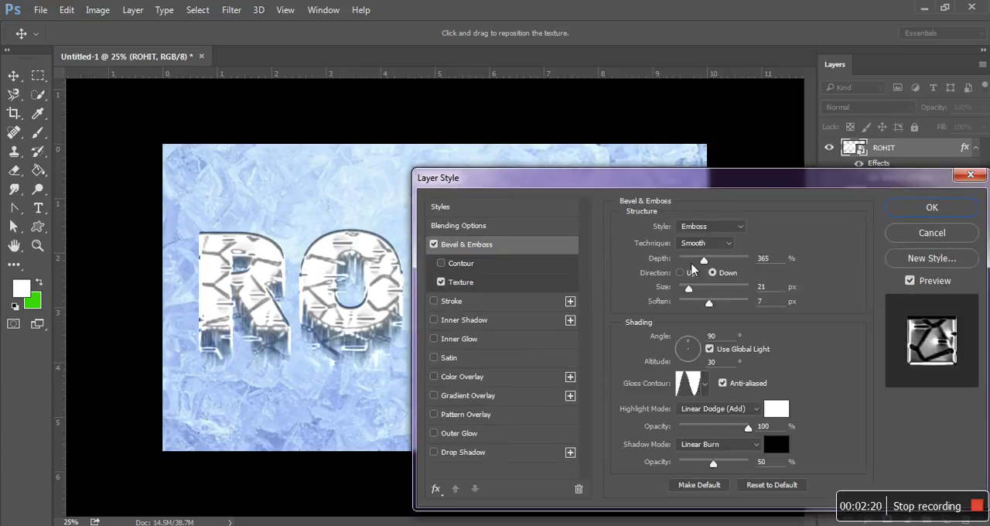
{"action": "left_click_drag", "start_coordinate": [690, 296], "coordinate": [692, 264]}
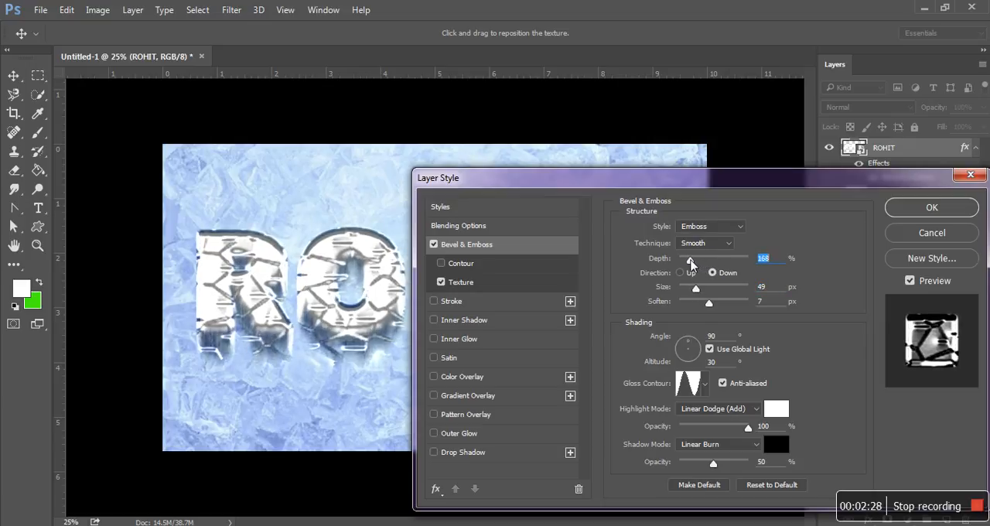
Set the text layer's fill opacity to 0% and uncover the whole lettering to check the result.
{"action": "left_click_drag", "start_coordinate": [694, 190], "coordinate": [752, 99]}
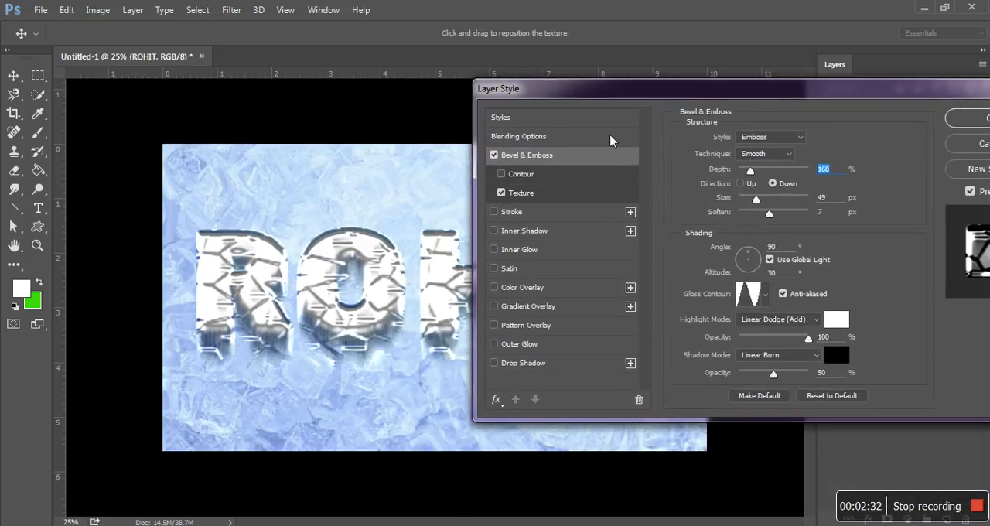
{"action": "left_click", "coordinate": [584, 143]}
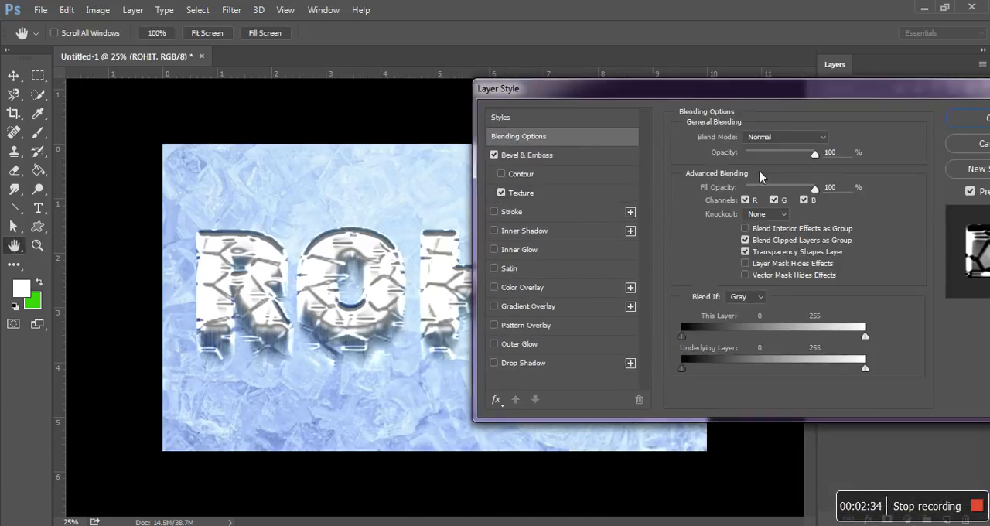
{"action": "left_click_drag", "start_coordinate": [818, 195], "coordinate": [733, 192]}
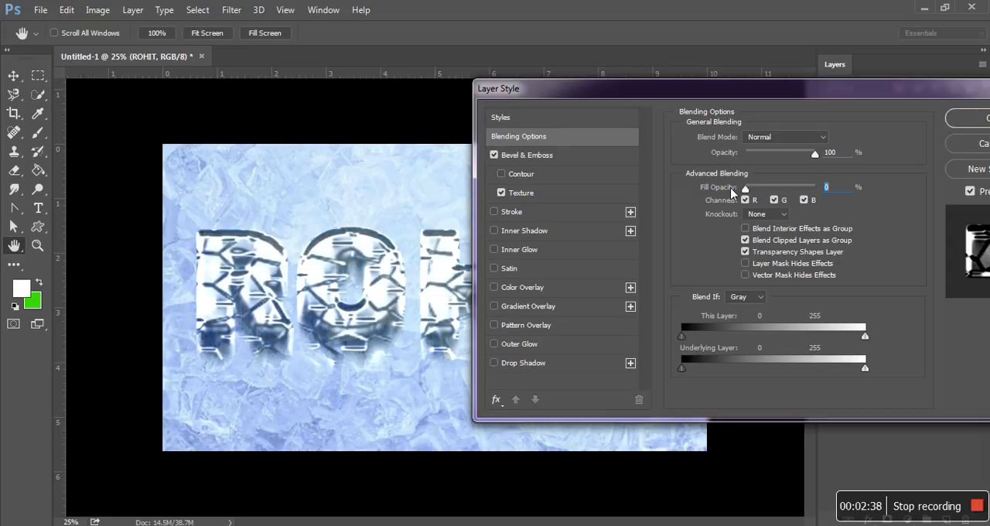
{"action": "left_click_drag", "start_coordinate": [749, 94], "coordinate": [830, 416]}
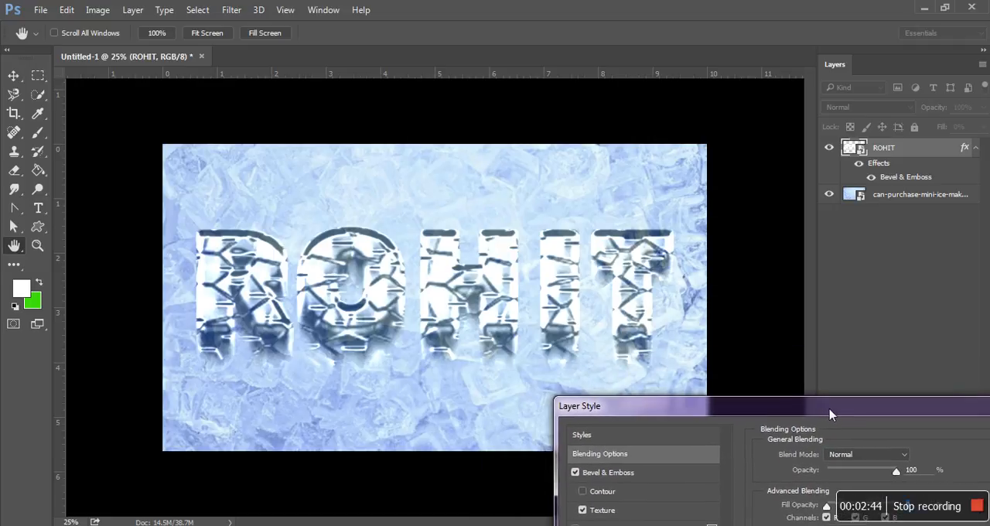
{"action": "left_click_drag", "start_coordinate": [830, 416], "coordinate": [781, 109]}
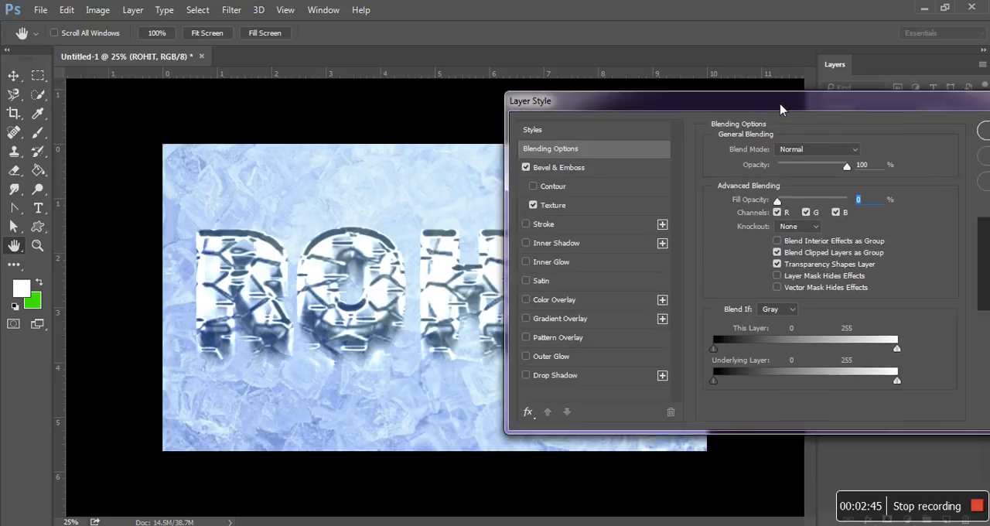
Set the Bevel & Emboss depth to 355% and its size to 62 px.
{"action": "left_click", "coordinate": [599, 168]}
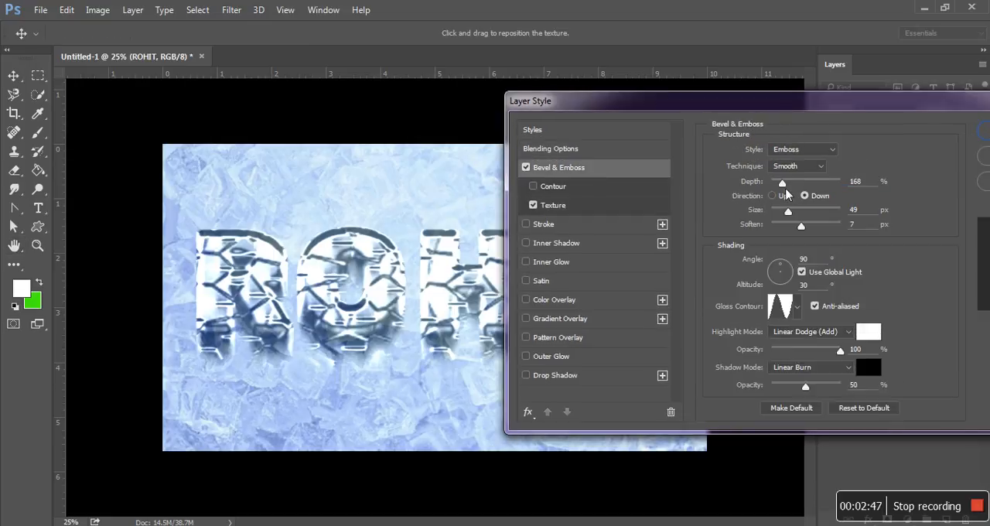
{"action": "left_click_drag", "start_coordinate": [784, 186], "coordinate": [799, 189]}
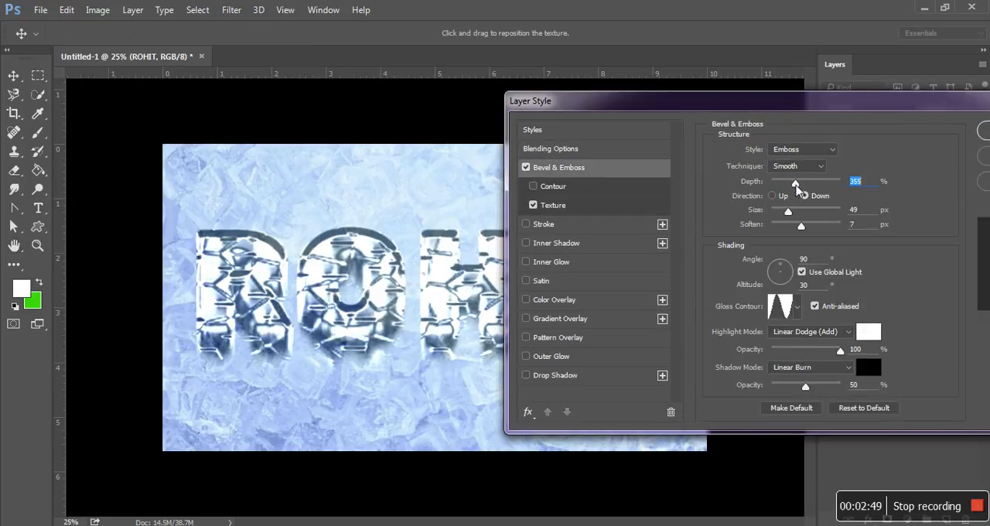
{"action": "left_click", "coordinate": [788, 213]}
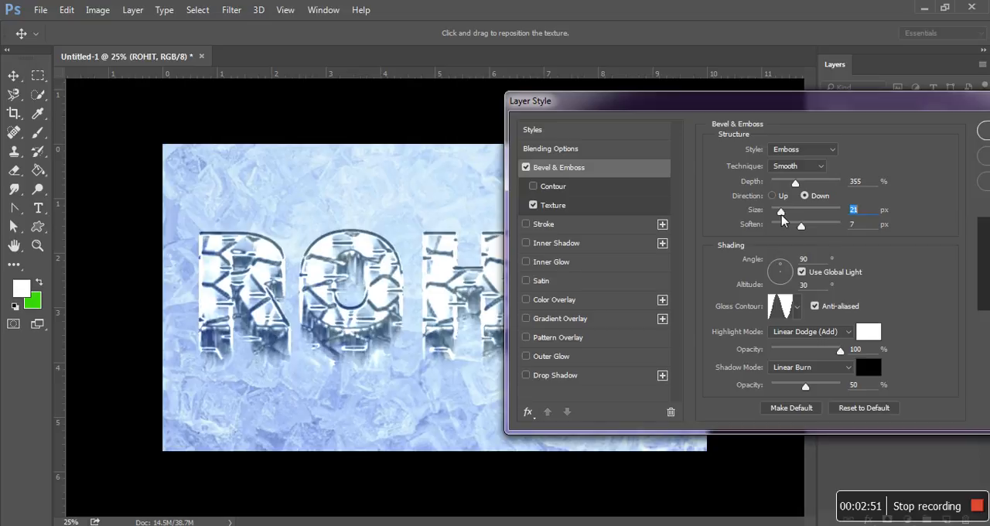
{"action": "left_click_drag", "start_coordinate": [789, 215], "coordinate": [792, 213]}
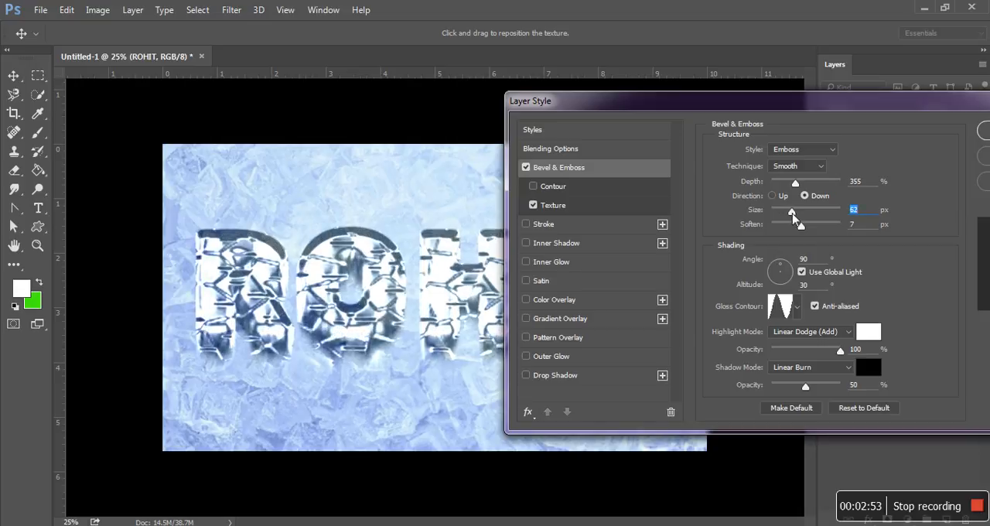
{"action": "mouse_move", "coordinate": [801, 107]}
{"action": "left_mouse_down"}
{"action": "mouse_move", "coordinate": [805, 418]}
{"action": "mouse_move", "coordinate": [802, 90]}
{"action": "left_mouse_up"}
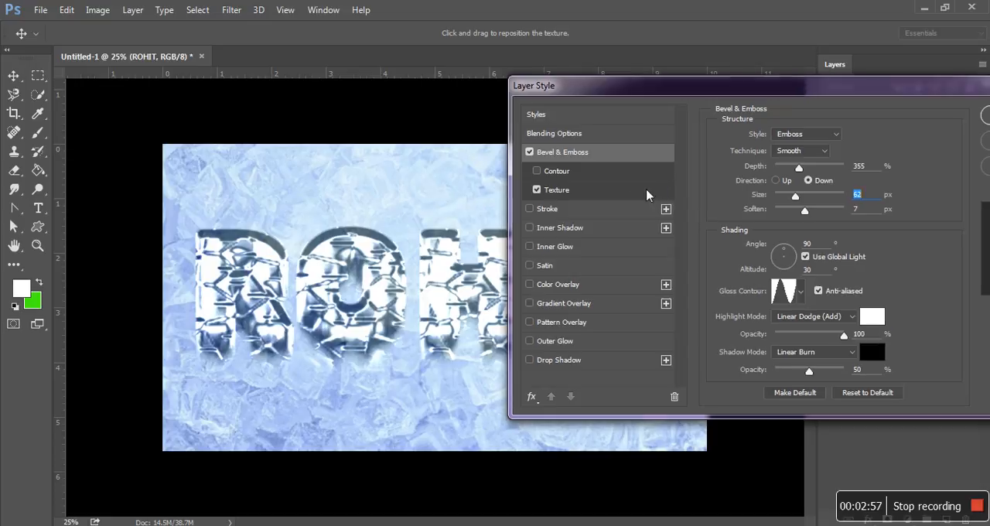
Change the bevel texture to the fifth pattern in the third row, with scale 826% and depth +10%.
{"action": "left_click", "coordinate": [608, 193]}
{"action": "left_click", "coordinate": [797, 151]}
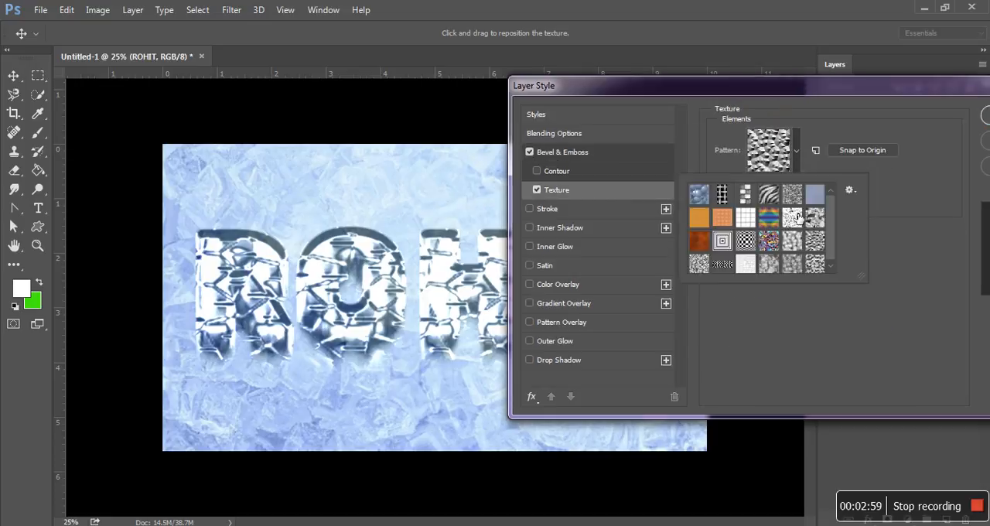
{"action": "left_click", "coordinate": [792, 240]}
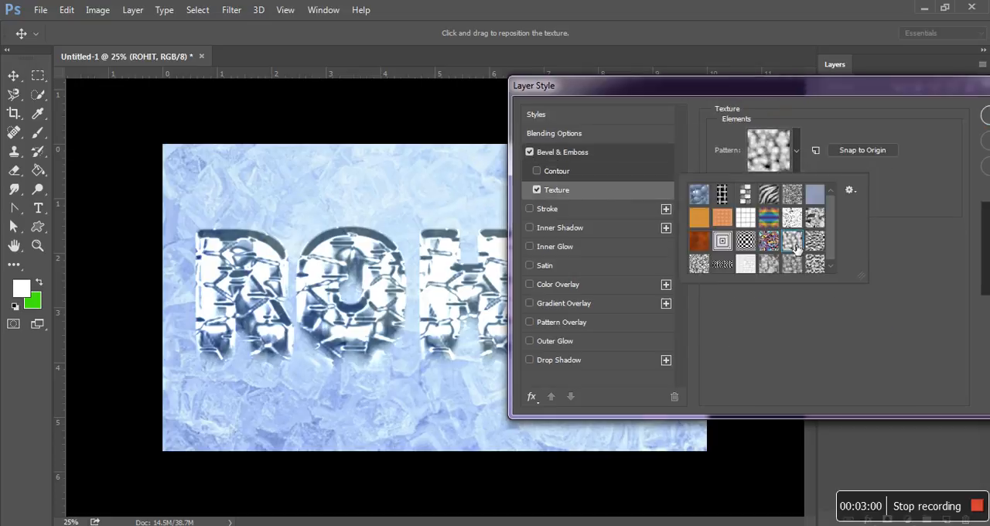
{"action": "left_click", "coordinate": [813, 171]}
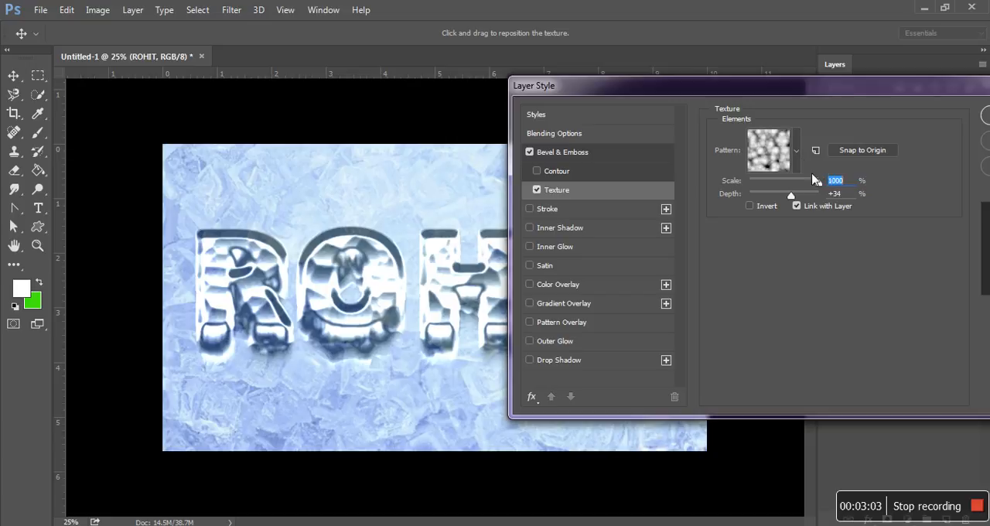
{"action": "left_click_drag", "start_coordinate": [818, 184], "coordinate": [788, 196]}
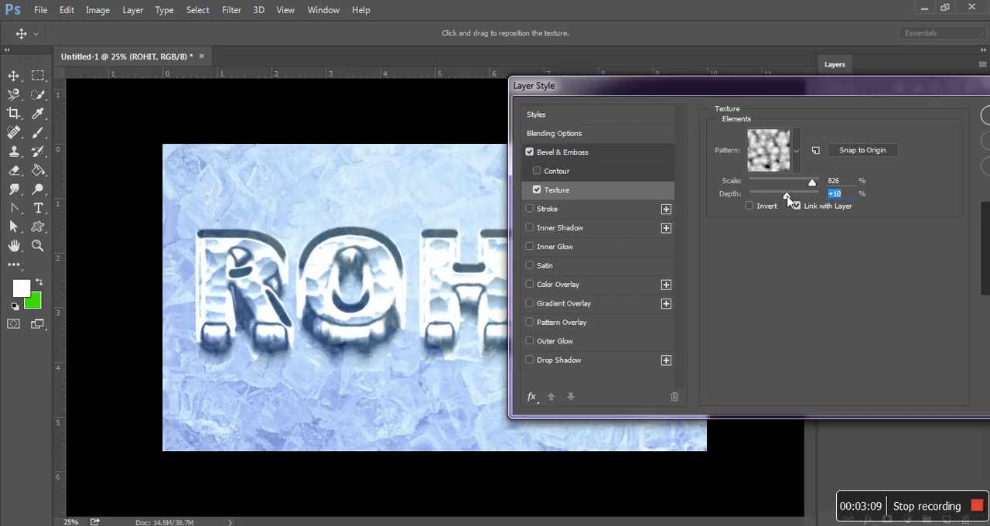
{"action": "left_click_drag", "start_coordinate": [799, 94], "coordinate": [820, 440]}
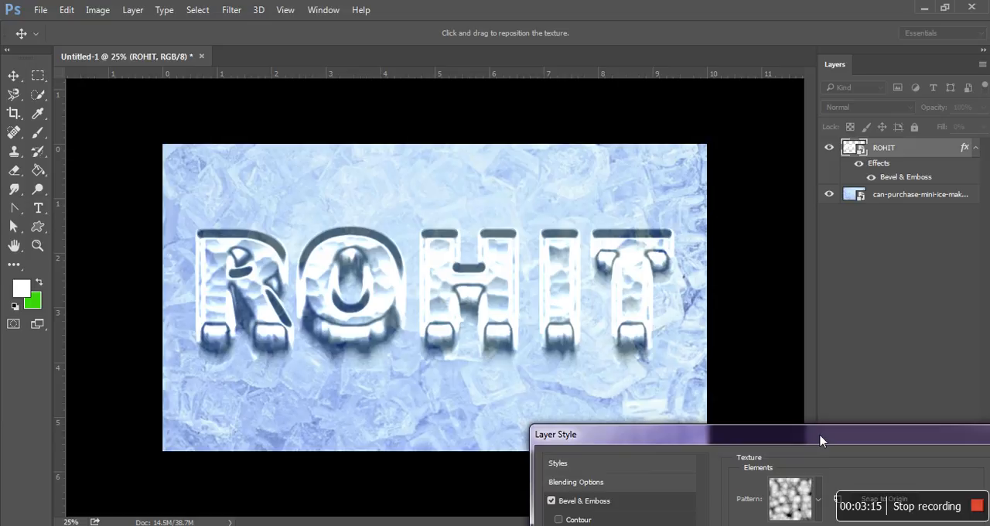
{"action": "left_click_drag", "start_coordinate": [821, 440], "coordinate": [670, 138]}
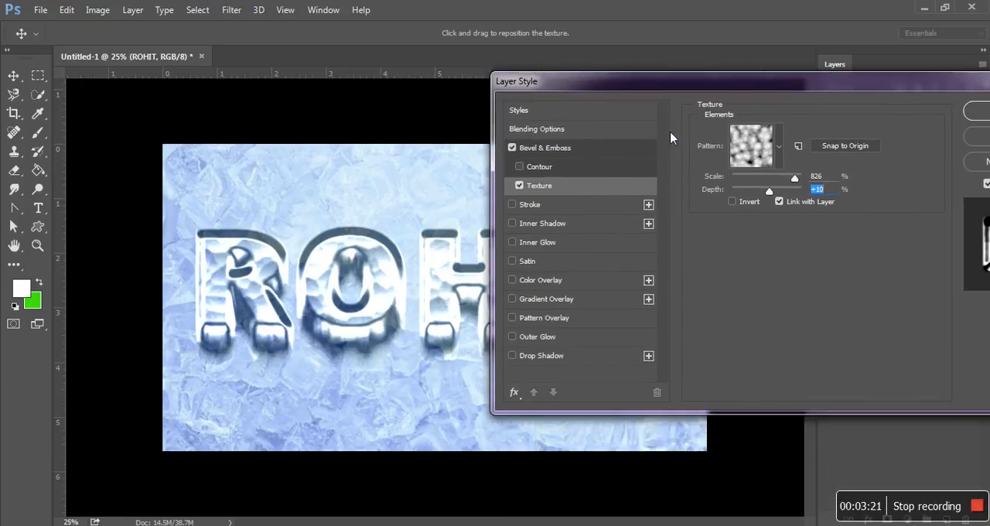
Set the Bevel & Emboss size to 90 px and its depth to 32%, moving the dialog off the lettering.
{"action": "left_click", "coordinate": [629, 152]}
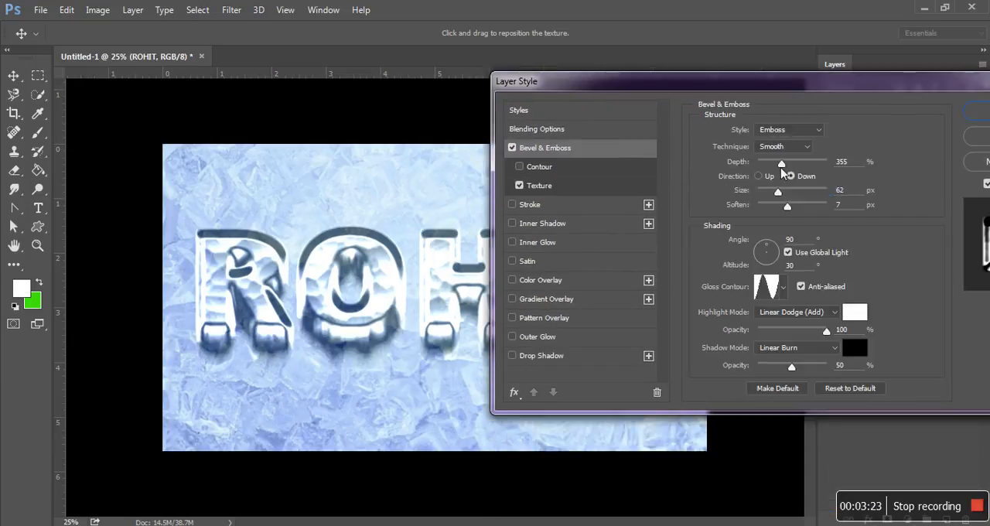
{"action": "left_click_drag", "start_coordinate": [781, 168], "coordinate": [782, 187]}
{"action": "left_click_drag", "start_coordinate": [779, 194], "coordinate": [787, 200]}
{"action": "left_click_drag", "start_coordinate": [780, 164], "coordinate": [761, 176]}
{"action": "left_click_drag", "start_coordinate": [750, 85], "coordinate": [652, 335]}
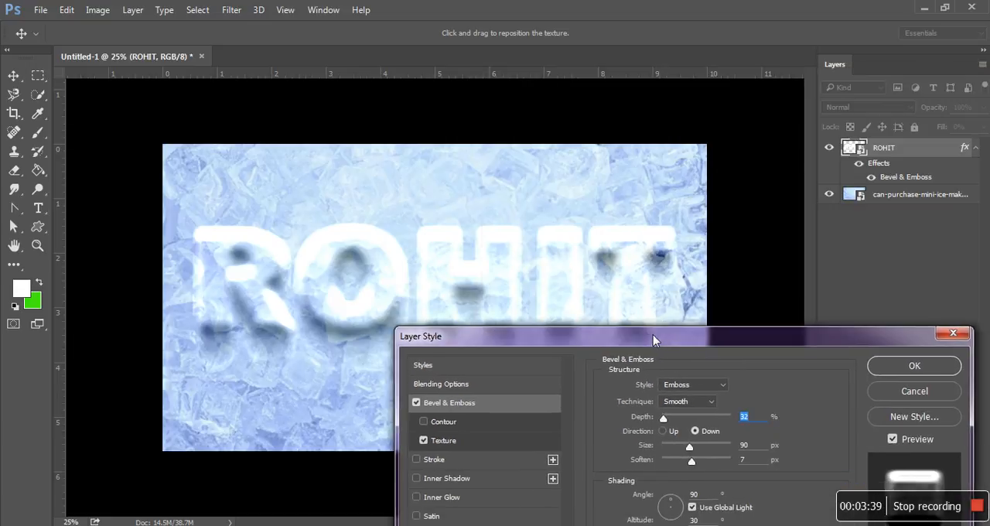
Fine-tune the Bevel & Emboss structure to size 70 px, soften 15 px and depth 32%.
{"action": "mouse_move", "coordinate": [691, 449]}
{"action": "left_mouse_down"}
{"action": "mouse_move", "coordinate": [683, 451]}
{"action": "mouse_move", "coordinate": [707, 454]}
{"action": "mouse_move", "coordinate": [690, 456]}
{"action": "left_mouse_up"}
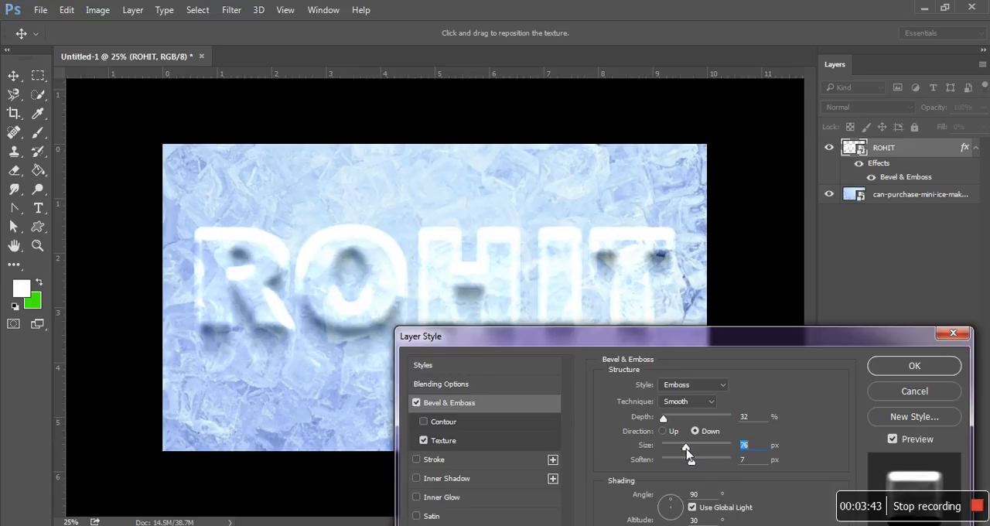
{"action": "left_click_drag", "start_coordinate": [663, 419], "coordinate": [664, 420]}
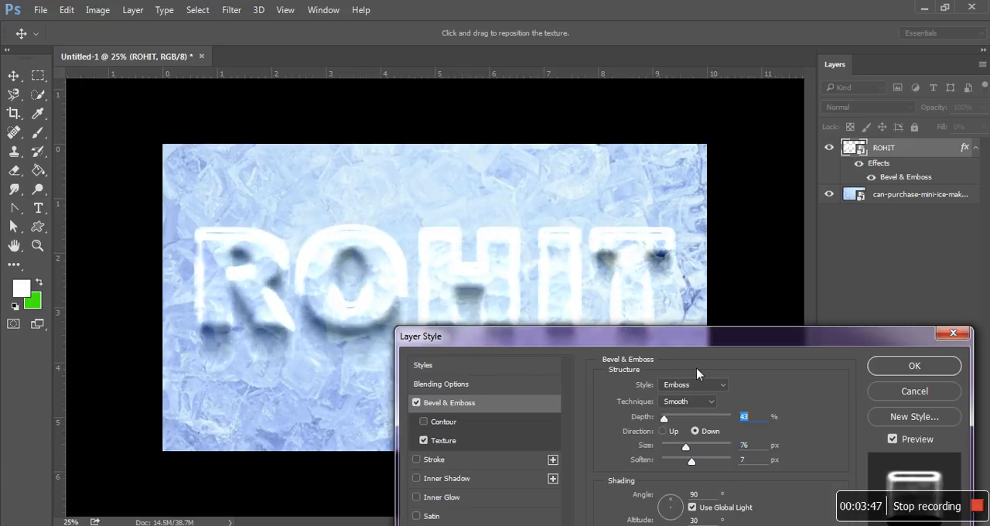
{"action": "left_click_drag", "start_coordinate": [696, 341], "coordinate": [714, 161]}
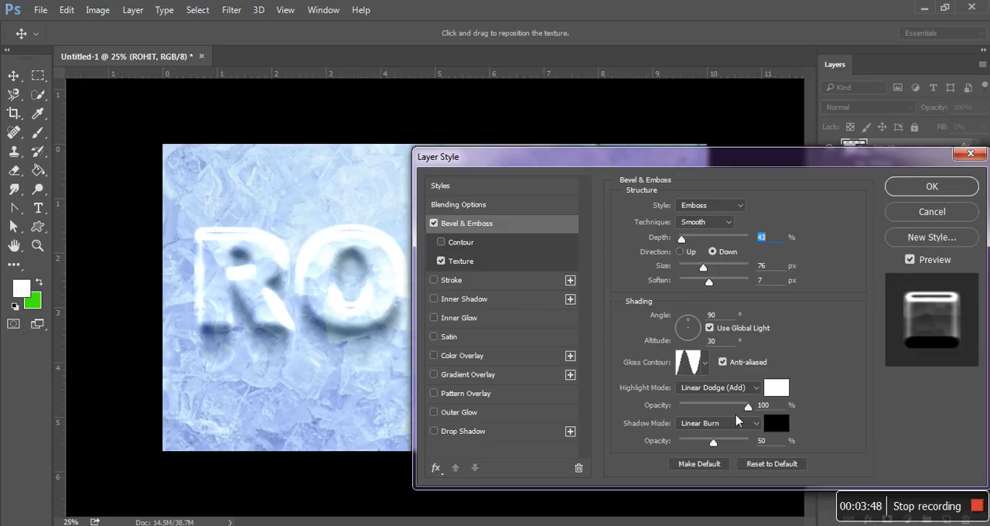
{"action": "left_click_drag", "start_coordinate": [706, 284], "coordinate": [744, 294]}
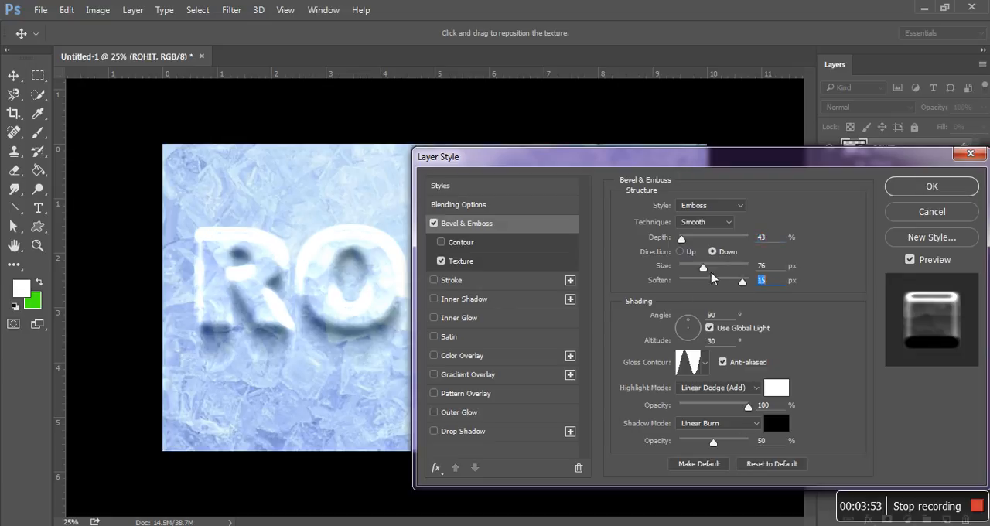
{"action": "left_click_drag", "start_coordinate": [703, 271], "coordinate": [703, 275]}
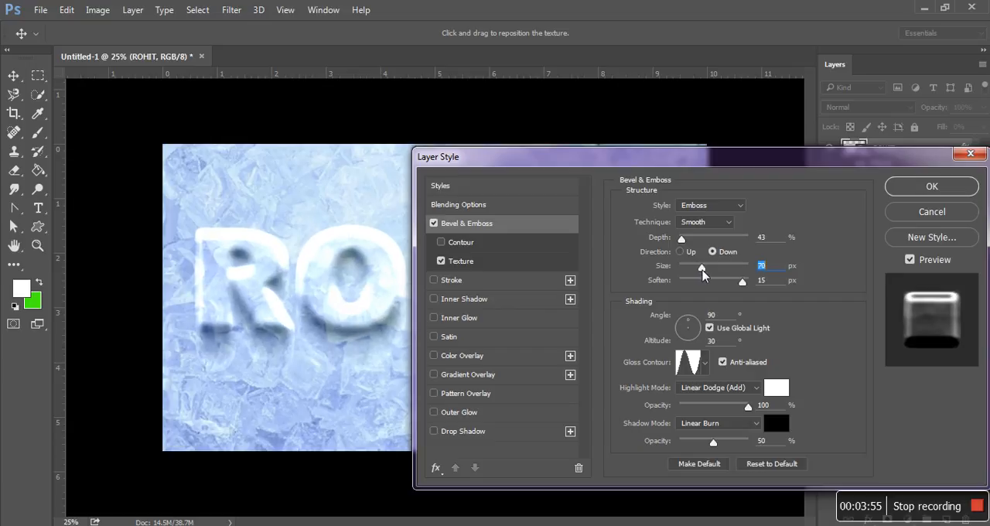
{"action": "left_click_drag", "start_coordinate": [682, 239], "coordinate": [682, 245]}
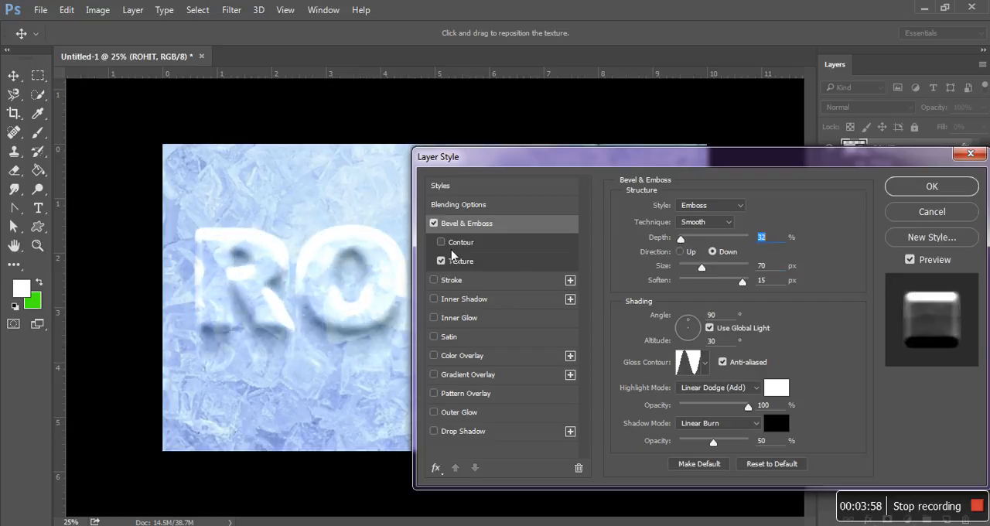
Reduce the scale of the bevel's texture pattern slightly.
{"action": "left_click", "coordinate": [494, 270]}
{"action": "left_click_drag", "start_coordinate": [716, 257], "coordinate": [704, 258]}
{"action": "left_click_drag", "start_coordinate": [691, 163], "coordinate": [651, 148]}
Set the text layer's fill opacity to 5% in the blending options.
{"action": "left_click", "coordinate": [452, 190]}
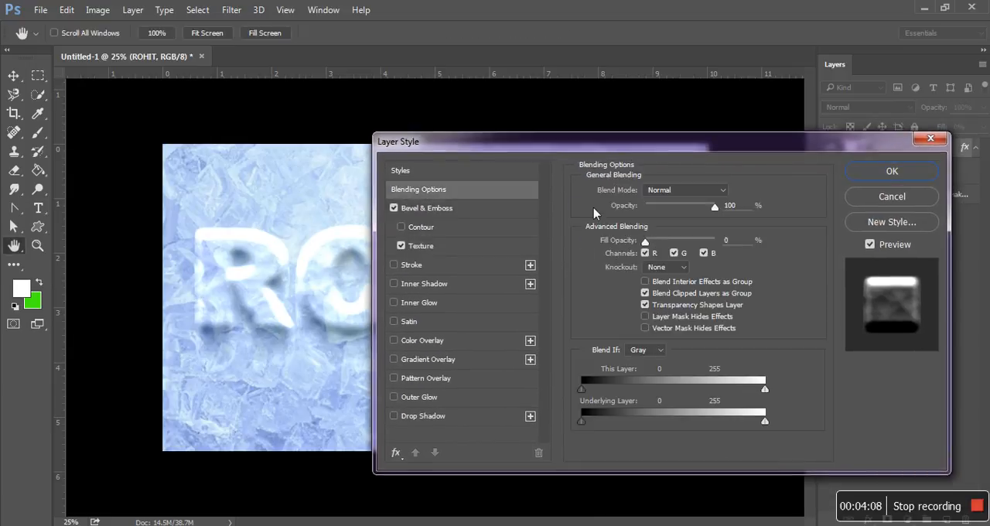
{"action": "mouse_move", "coordinate": [646, 243]}
{"action": "left_mouse_down"}
{"action": "mouse_move", "coordinate": [672, 246]}
{"action": "mouse_move", "coordinate": [649, 246]}
{"action": "left_mouse_up"}
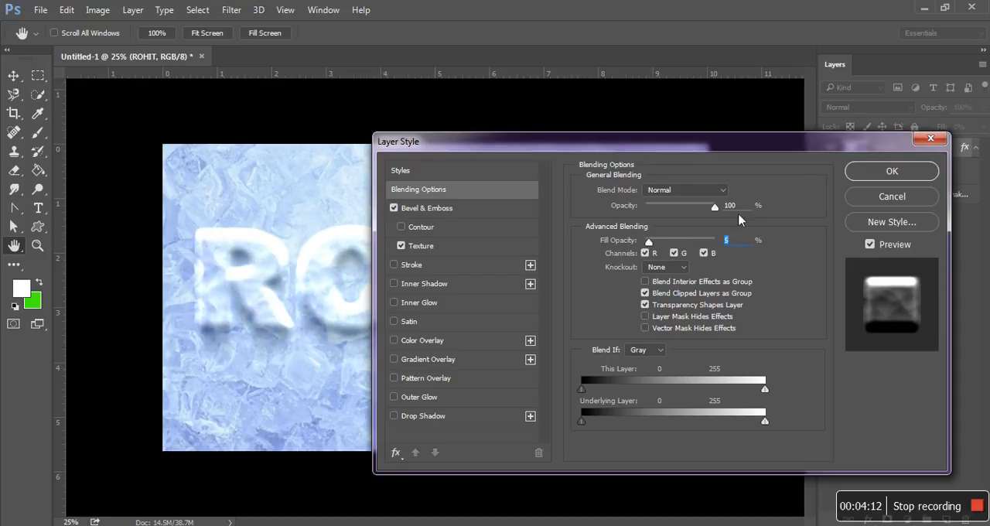
{"action": "left_click_drag", "start_coordinate": [788, 149], "coordinate": [809, 136]}
Set the Bevel & Emboss size to 43 px, apply the layer style and deselect the text layer.
{"action": "left_click", "coordinate": [464, 194]}
{"action": "left_click_drag", "start_coordinate": [683, 238], "coordinate": [675, 241]}
{"action": "left_click_drag", "start_coordinate": [679, 135], "coordinate": [706, 140]}
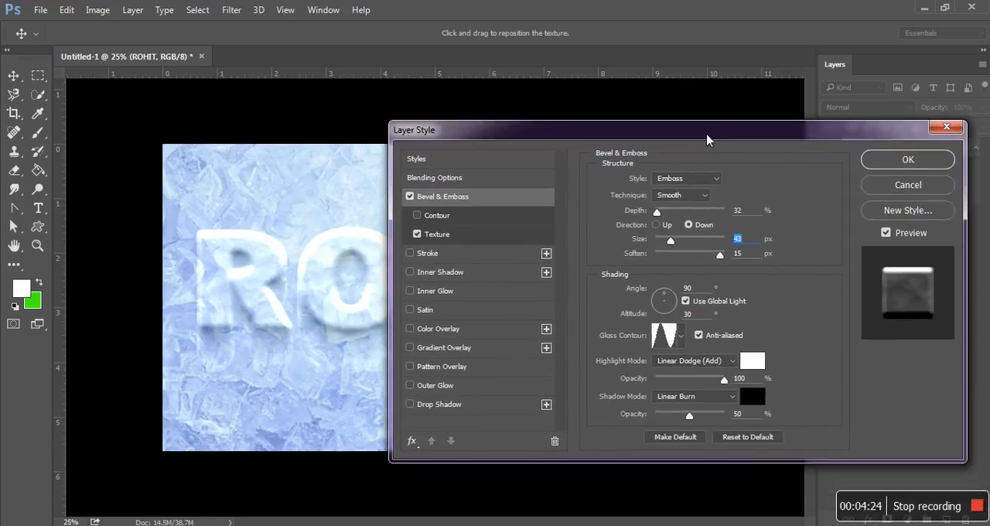
{"action": "left_click", "coordinate": [919, 164]}
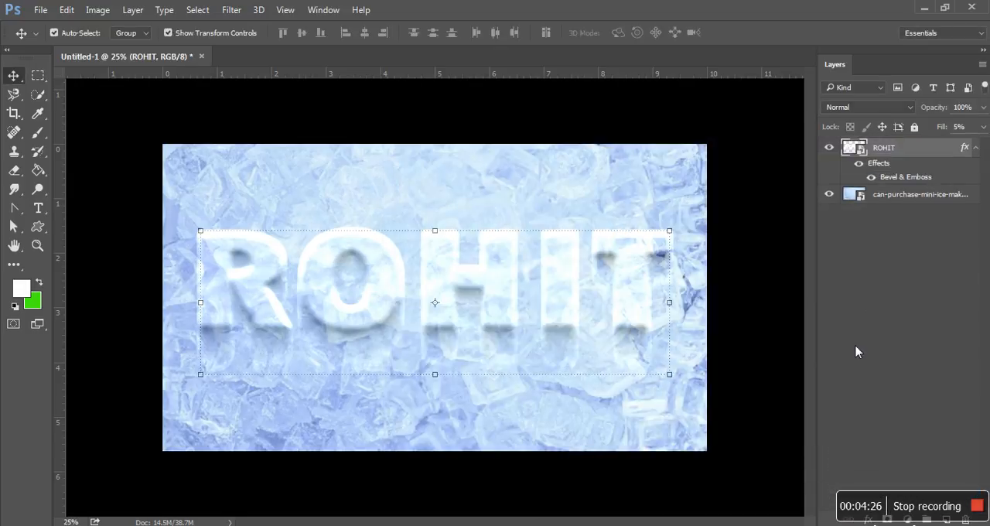
{"action": "left_click", "coordinate": [856, 352]}
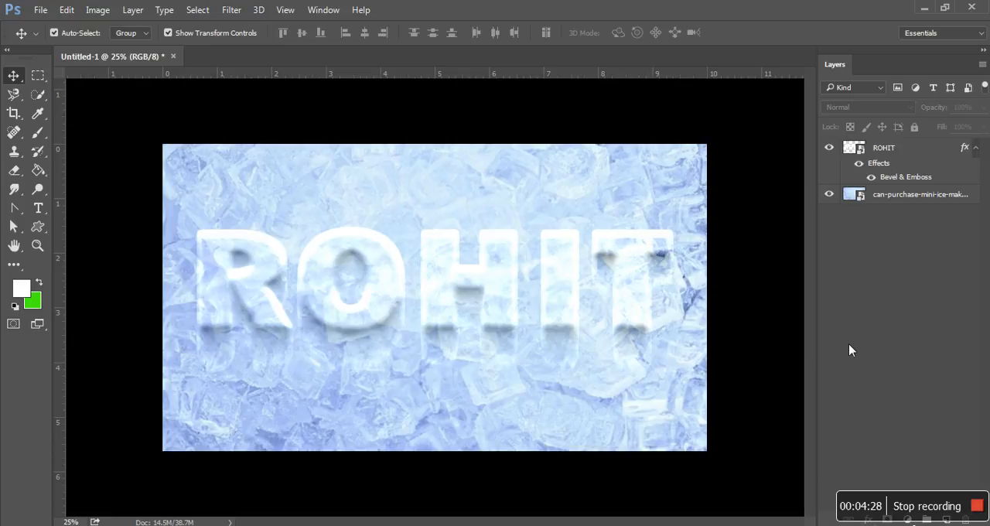